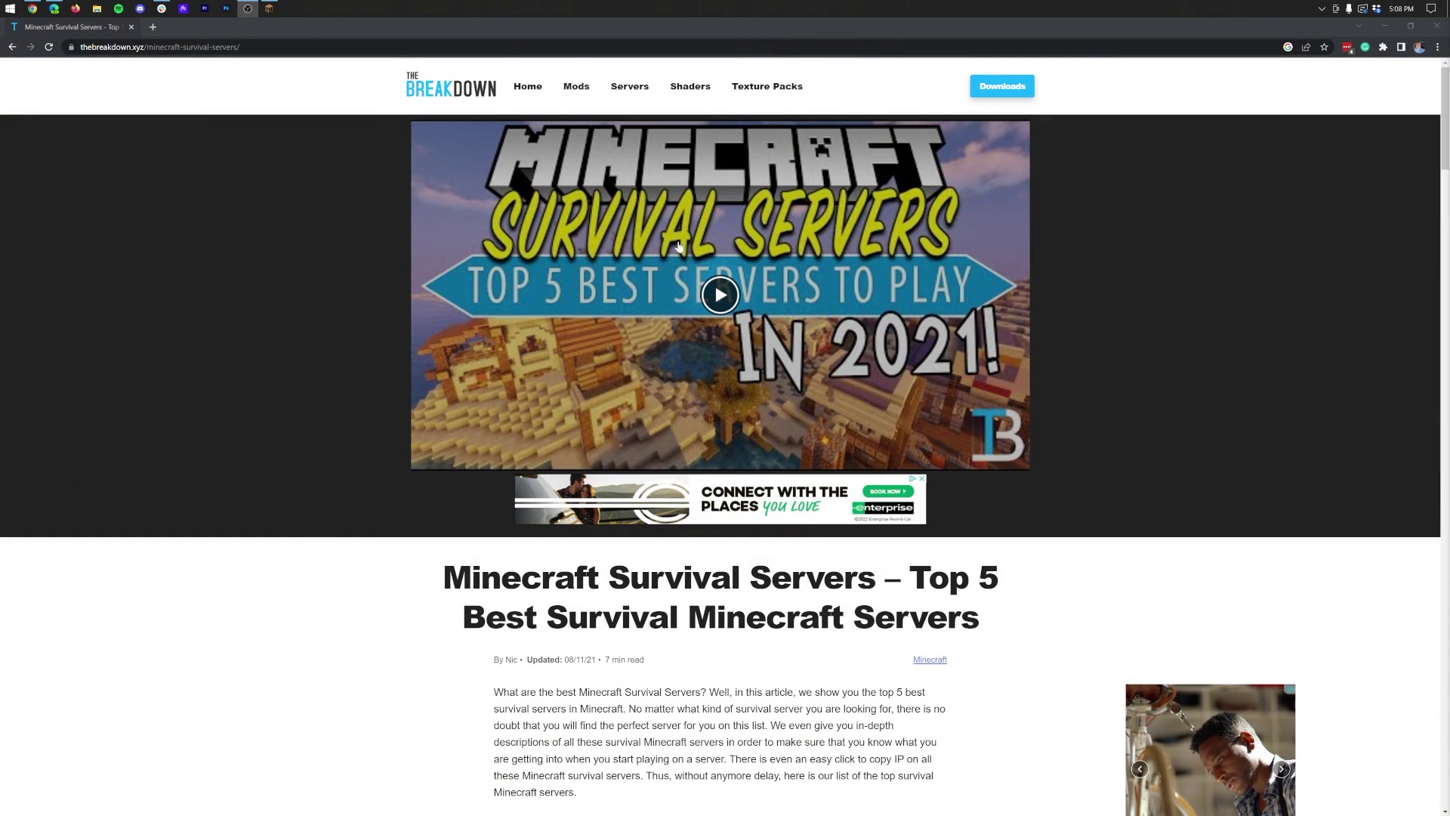
Scroll the thebreakdown.xyz survival servers article to the RustCraftMC entry showing Play.RustCraftMC.com.
scroll(382, 326, down, 3)
scroll(377, 346, down, 2)
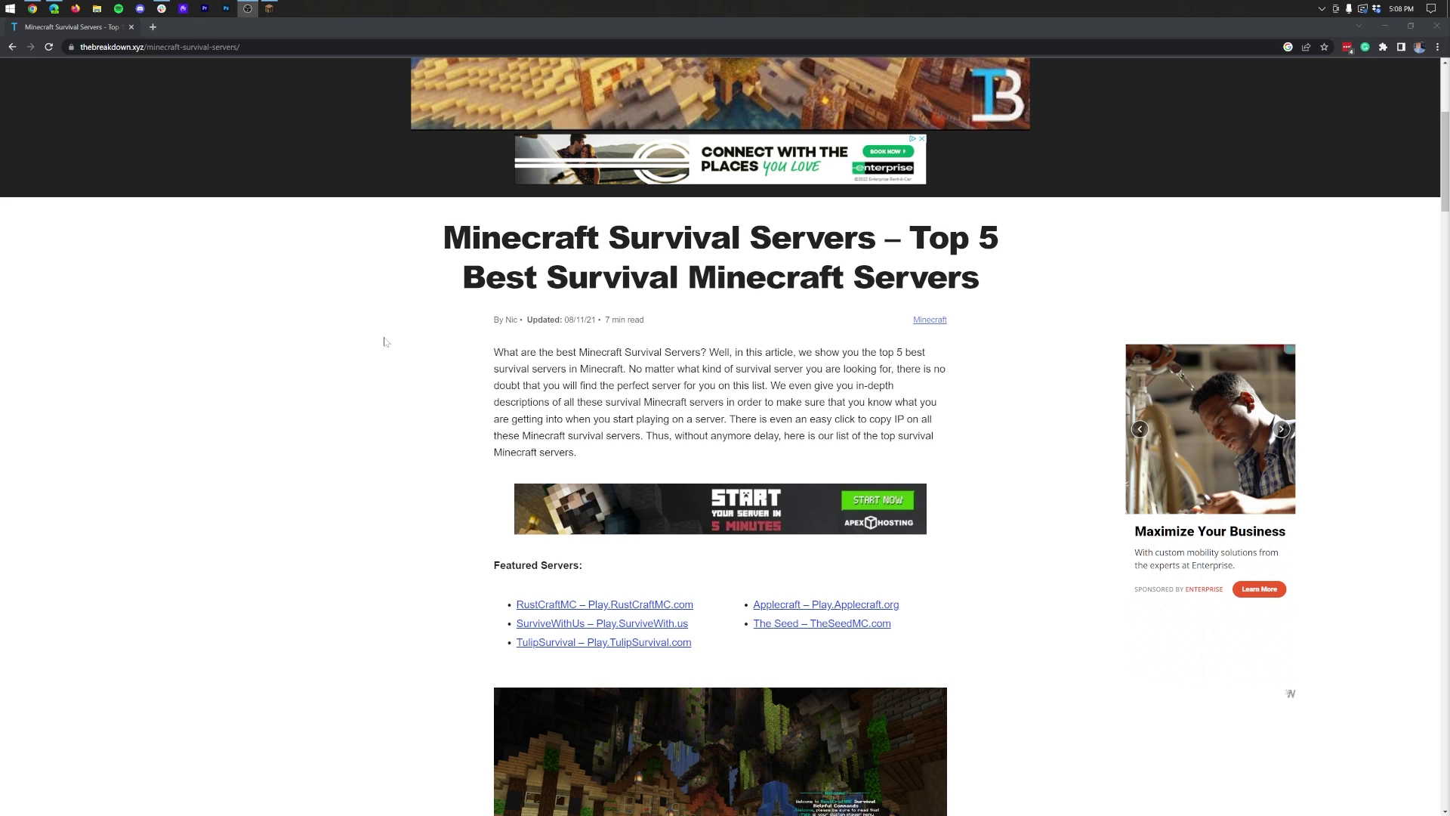
scroll(506, 261, down, 3)
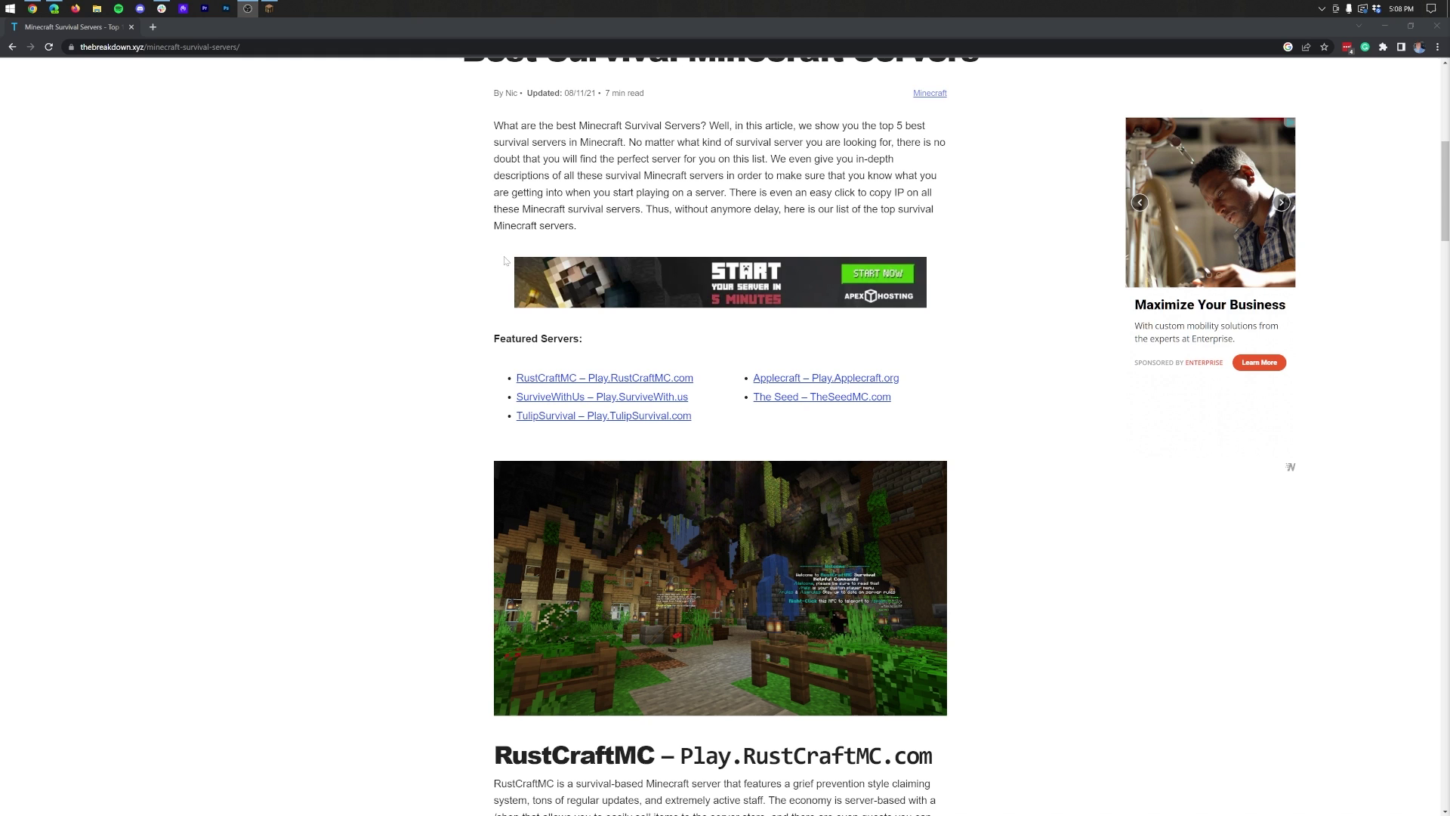
scroll(916, 475, down, 7)
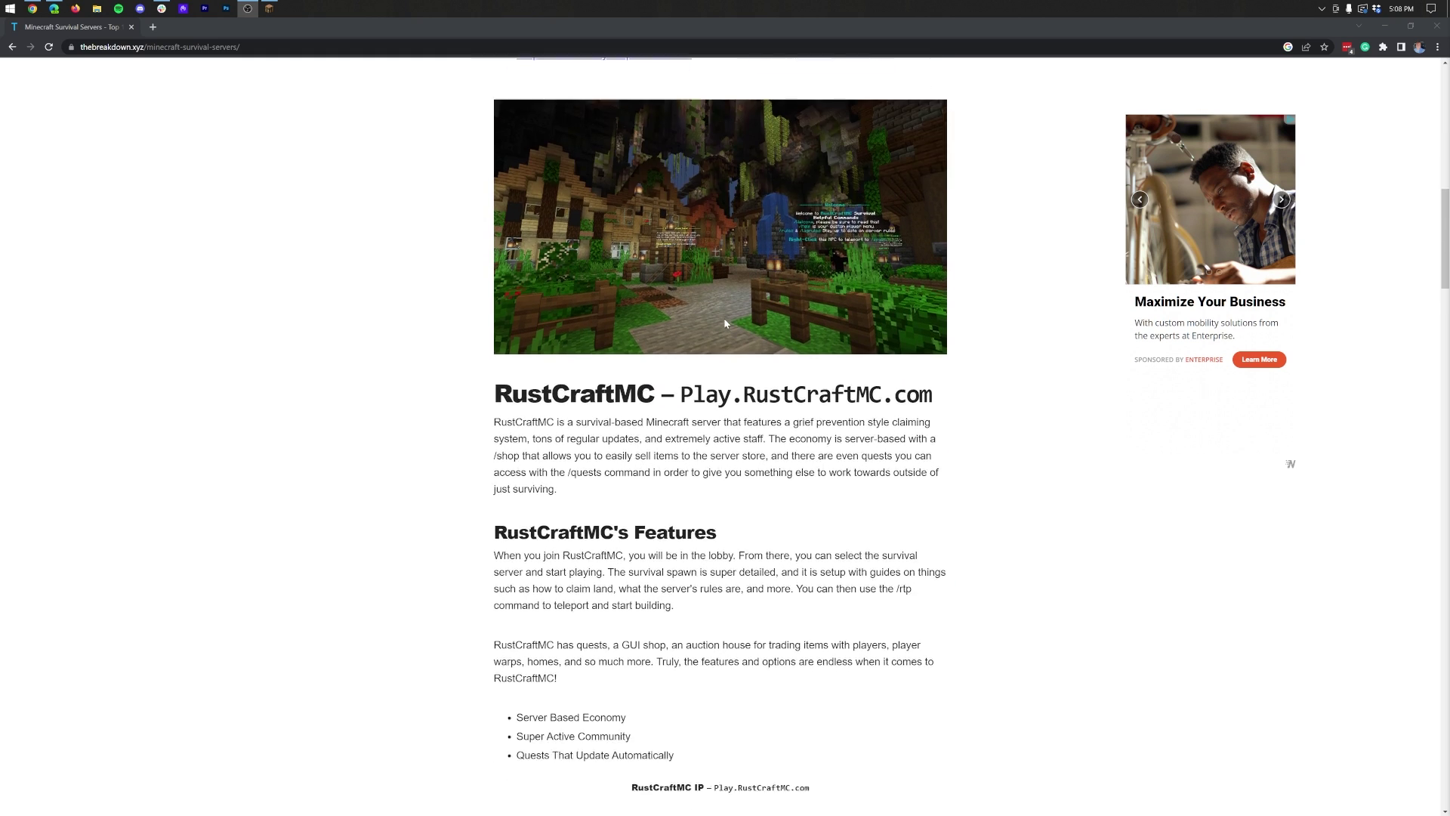
scroll(718, 376, up, 3)
scroll(718, 377, up, 1)
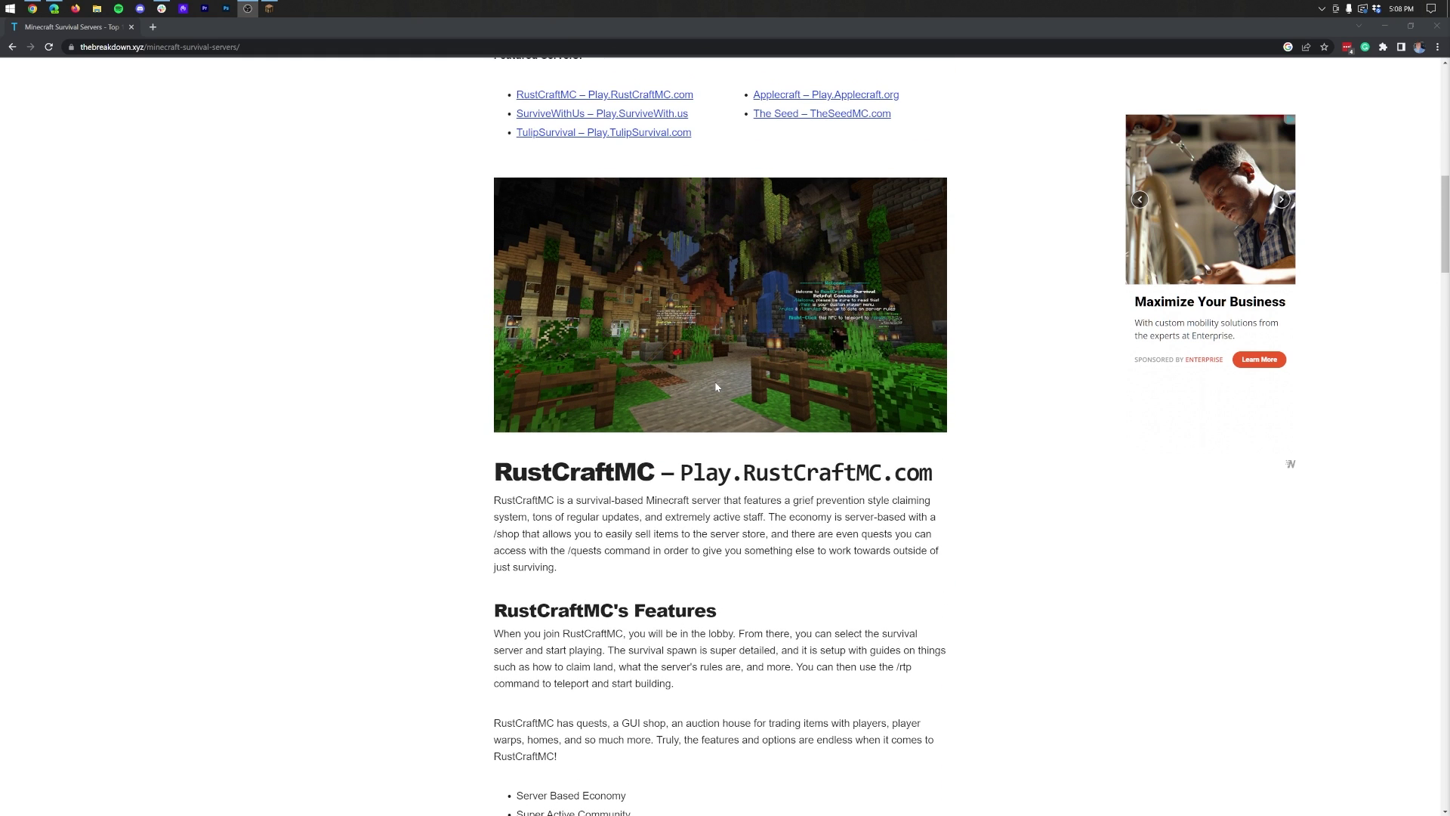
scroll(716, 387, down, 7)
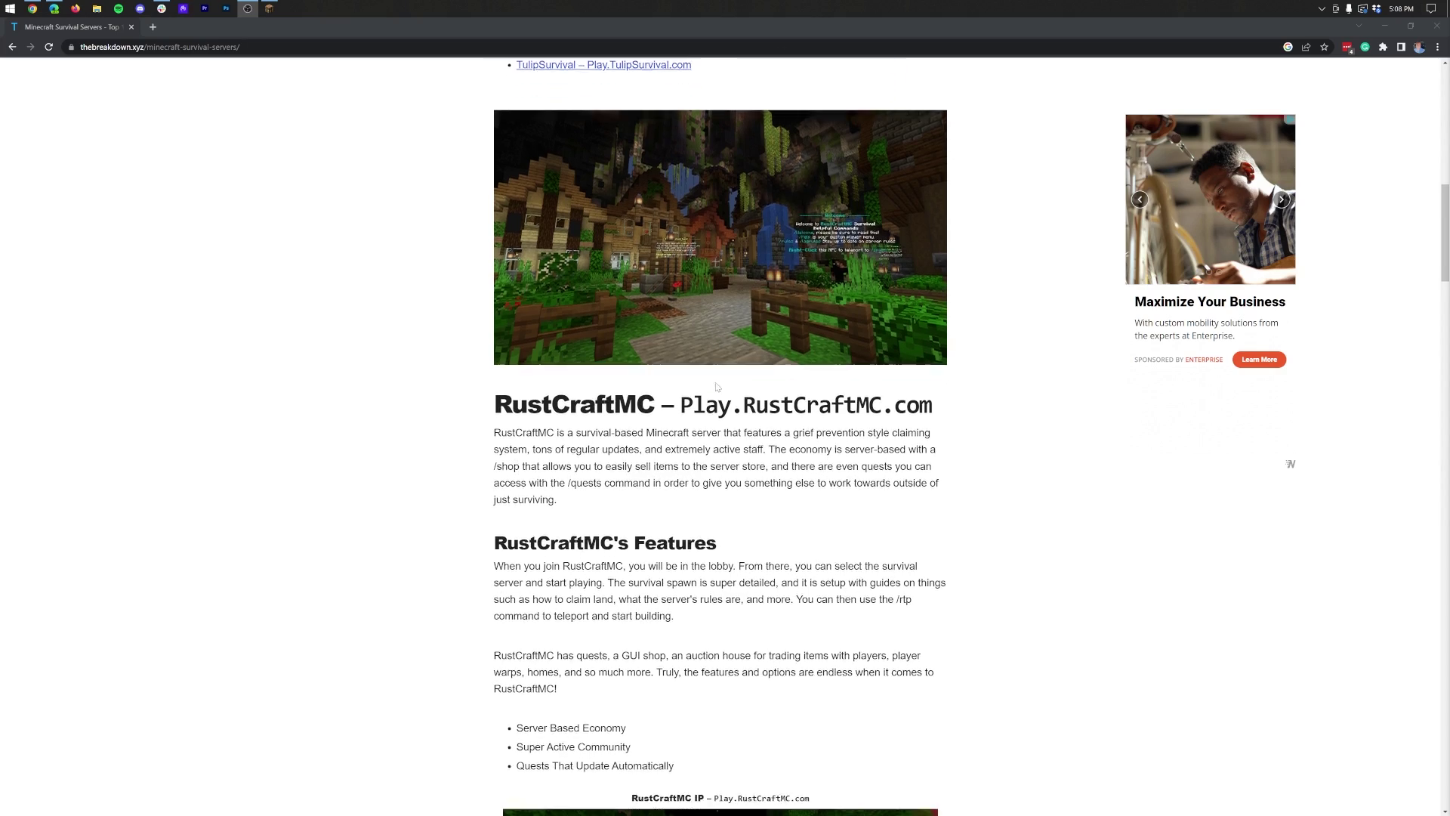
scroll(717, 387, up, 4)
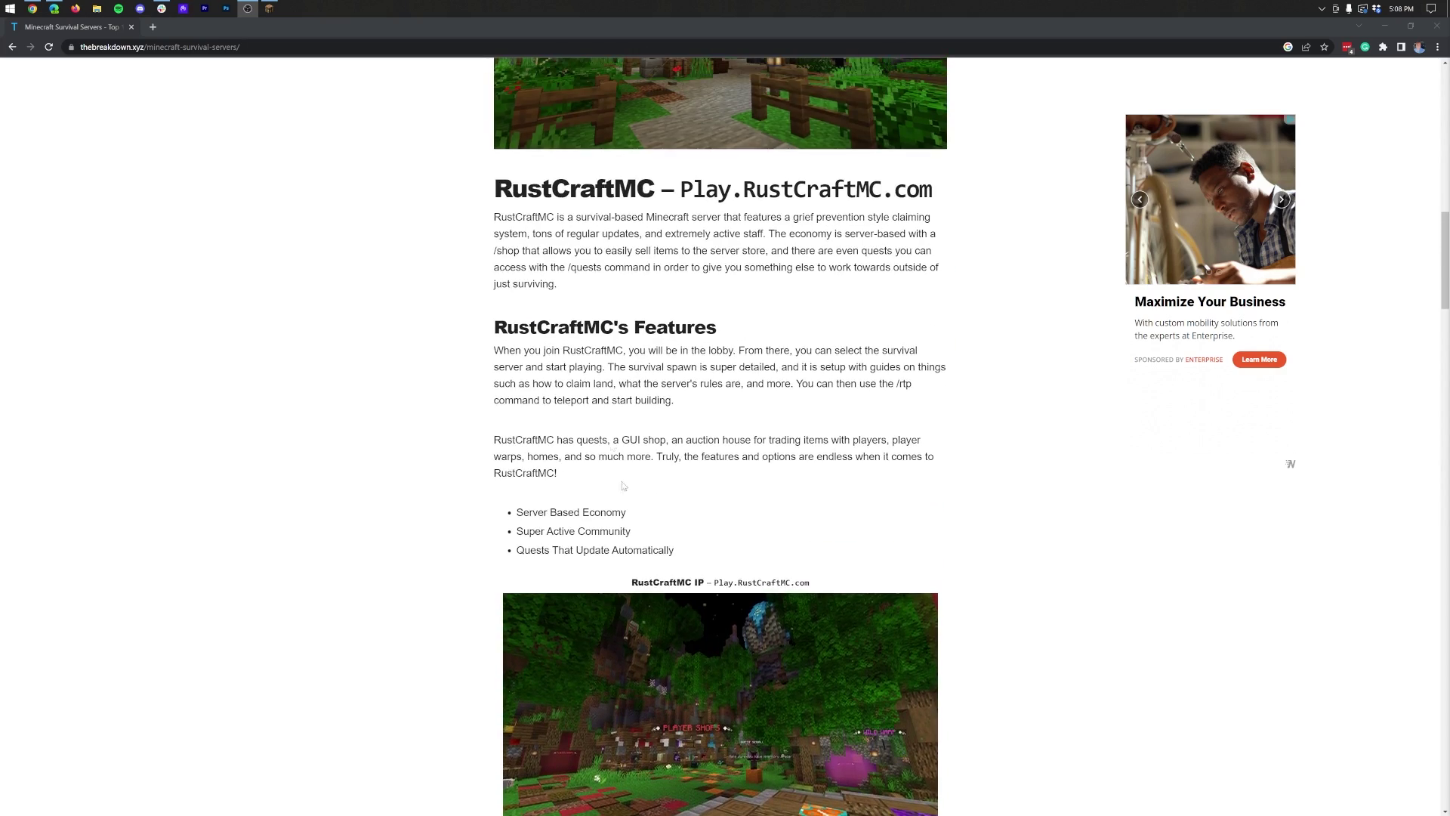
scroll(670, 490, down, 8)
scroll(670, 489, down, 18)
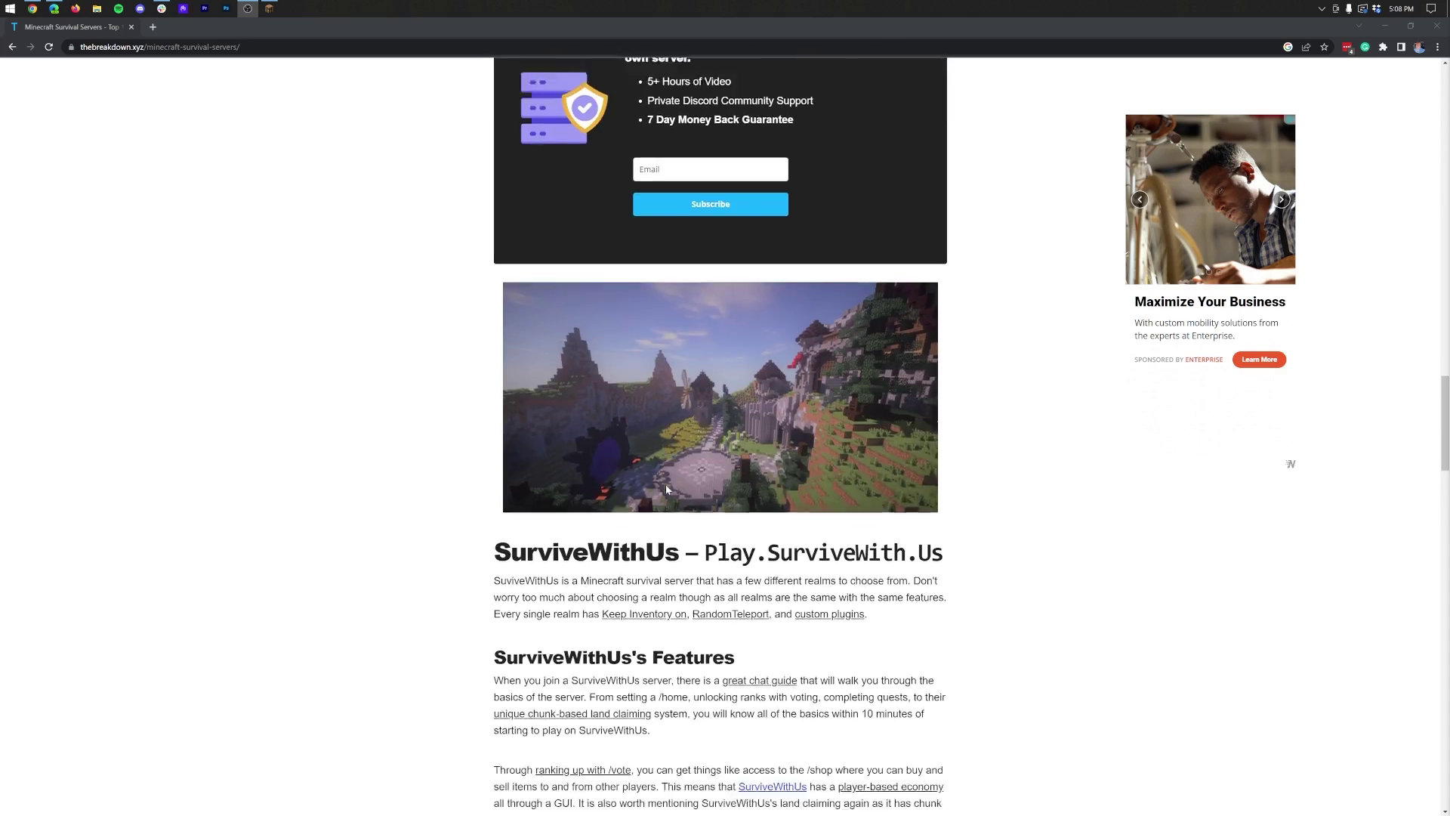
scroll(667, 489, down, 3)
scroll(667, 490, up, 20)
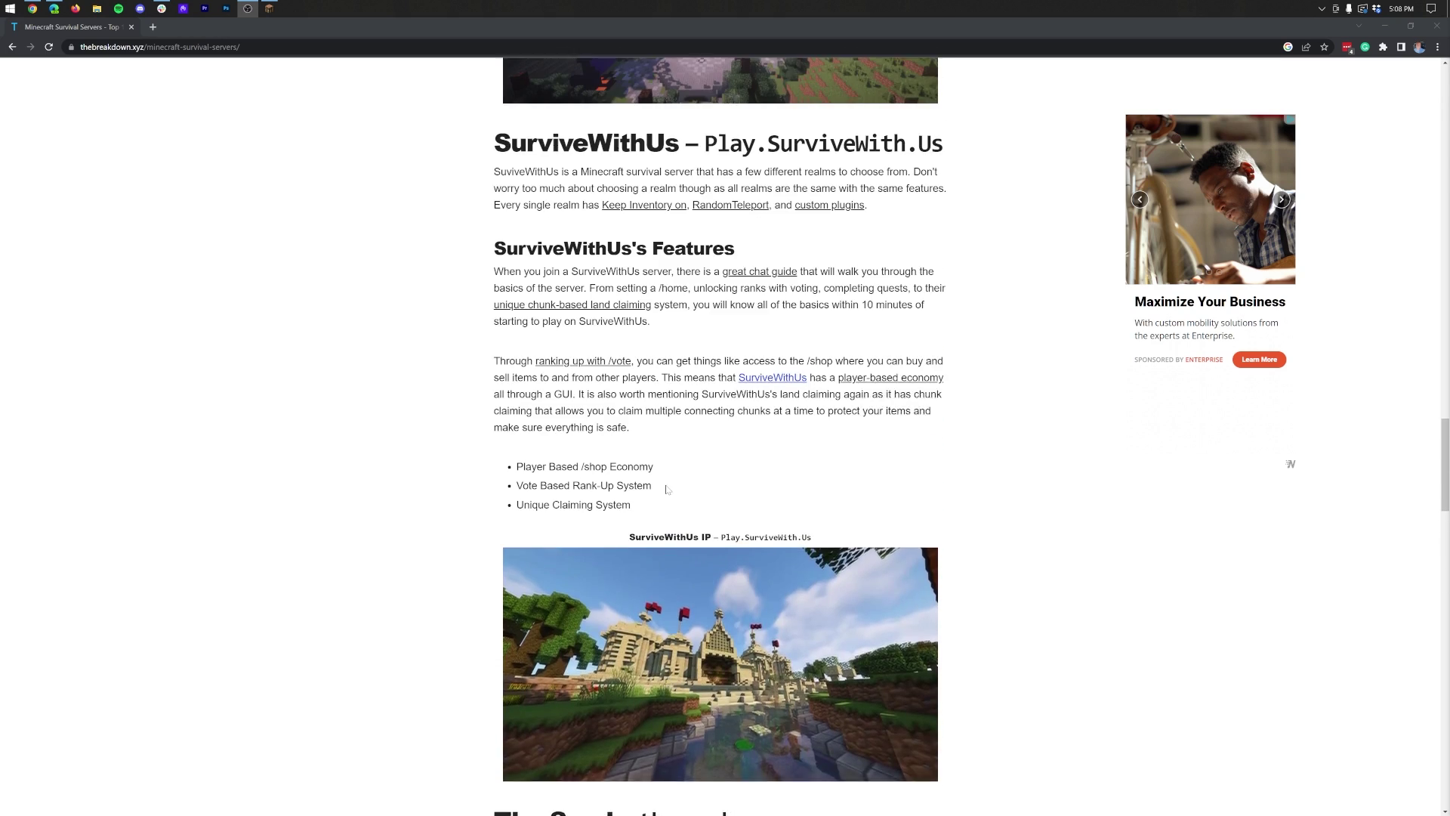
scroll(666, 489, up, 5)
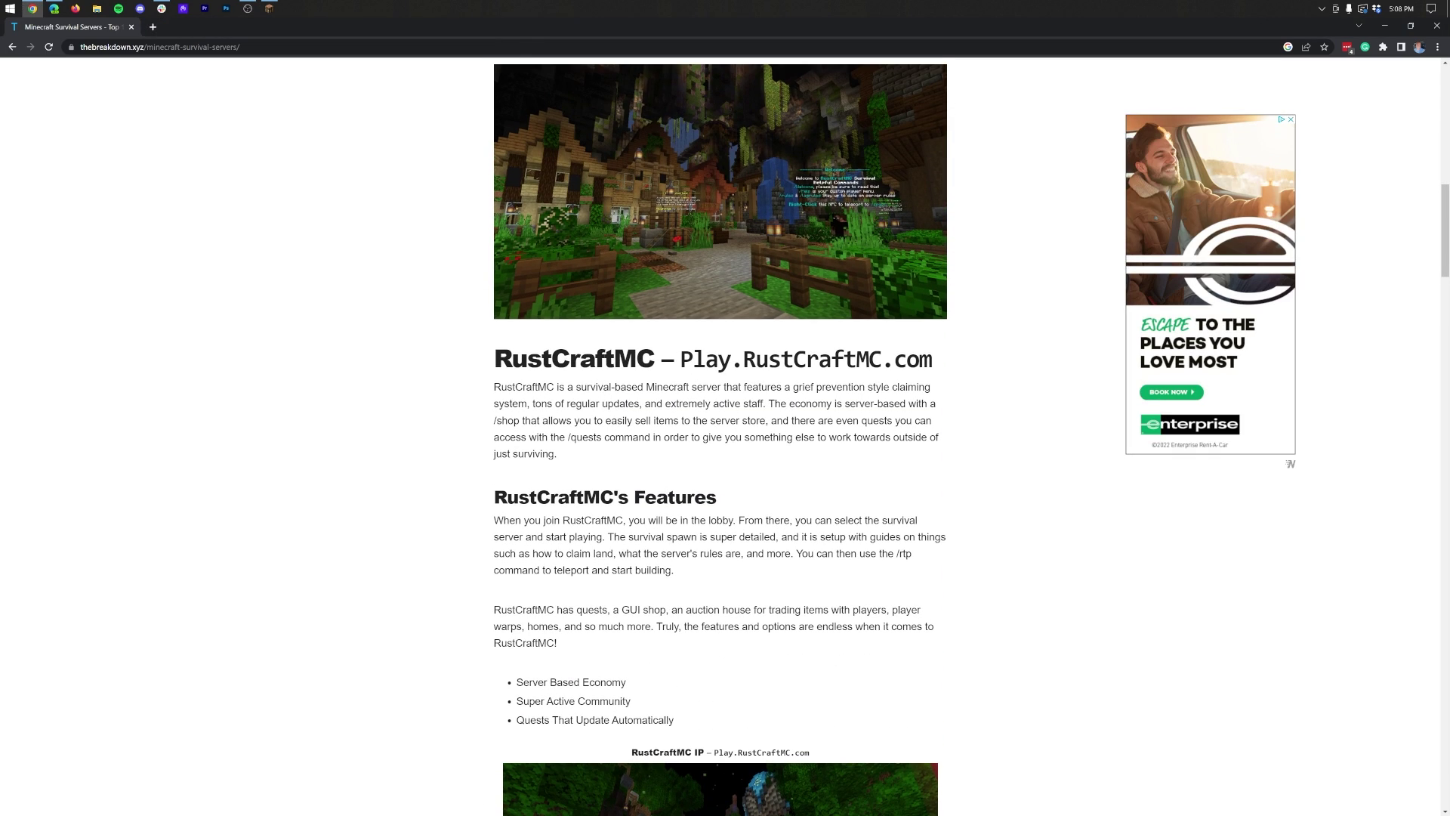
Copy the Play.RustCraftMC.com address from the RustCraftMC heading to the clipboard.
scroll(771, 611, down, 2)
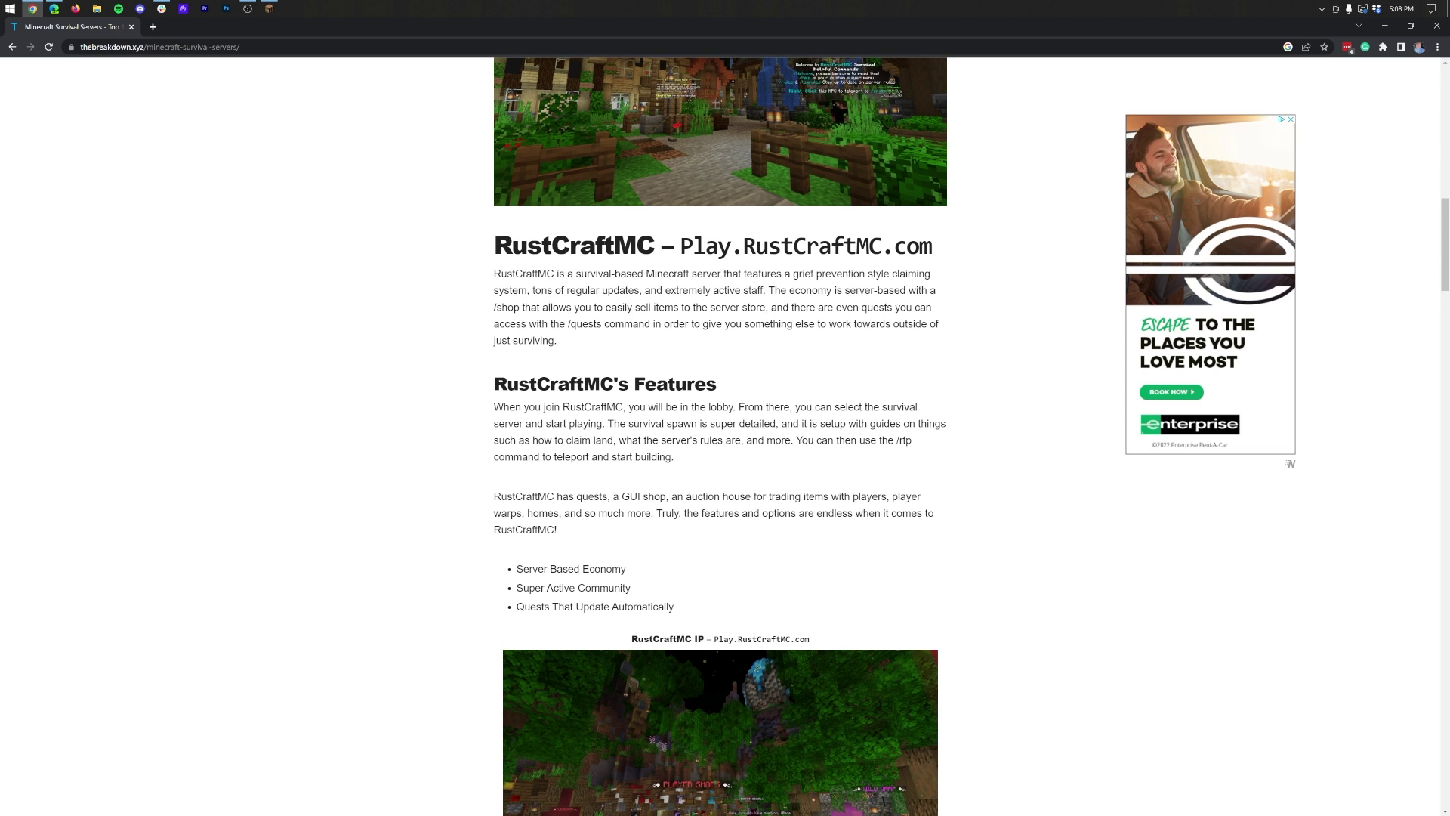
scroll(740, 489, up, 2)
mouse_move(933, 360)
mouse_down()
mouse_move(679, 360)
mouse_move(932, 360)
mouse_up()
key(ctrl+c)
right_click(696, 367)
click(725, 378)
right_click(910, 361)
click(936, 370)
click(936, 370)
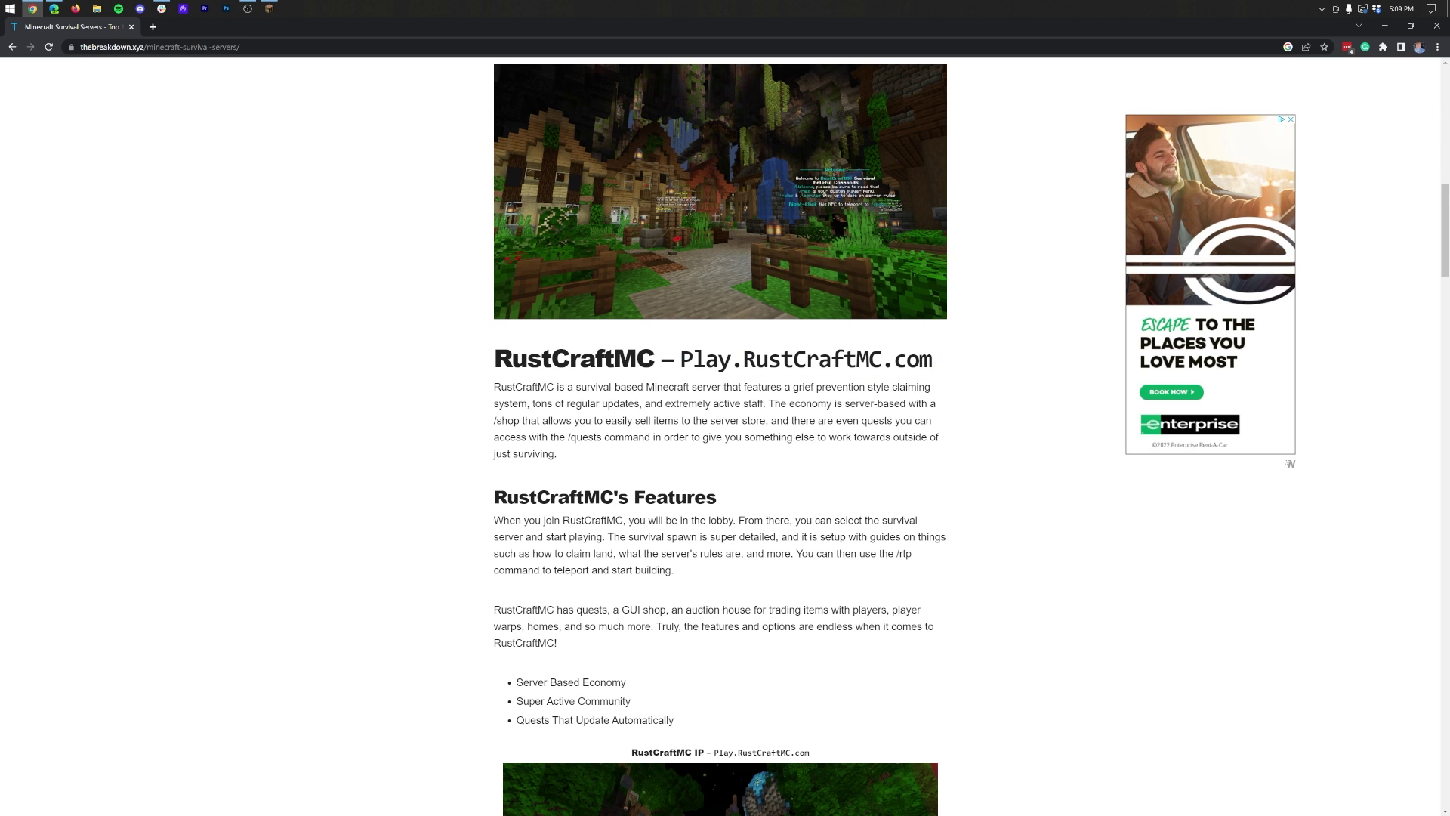
scroll(747, 450, up, 5)
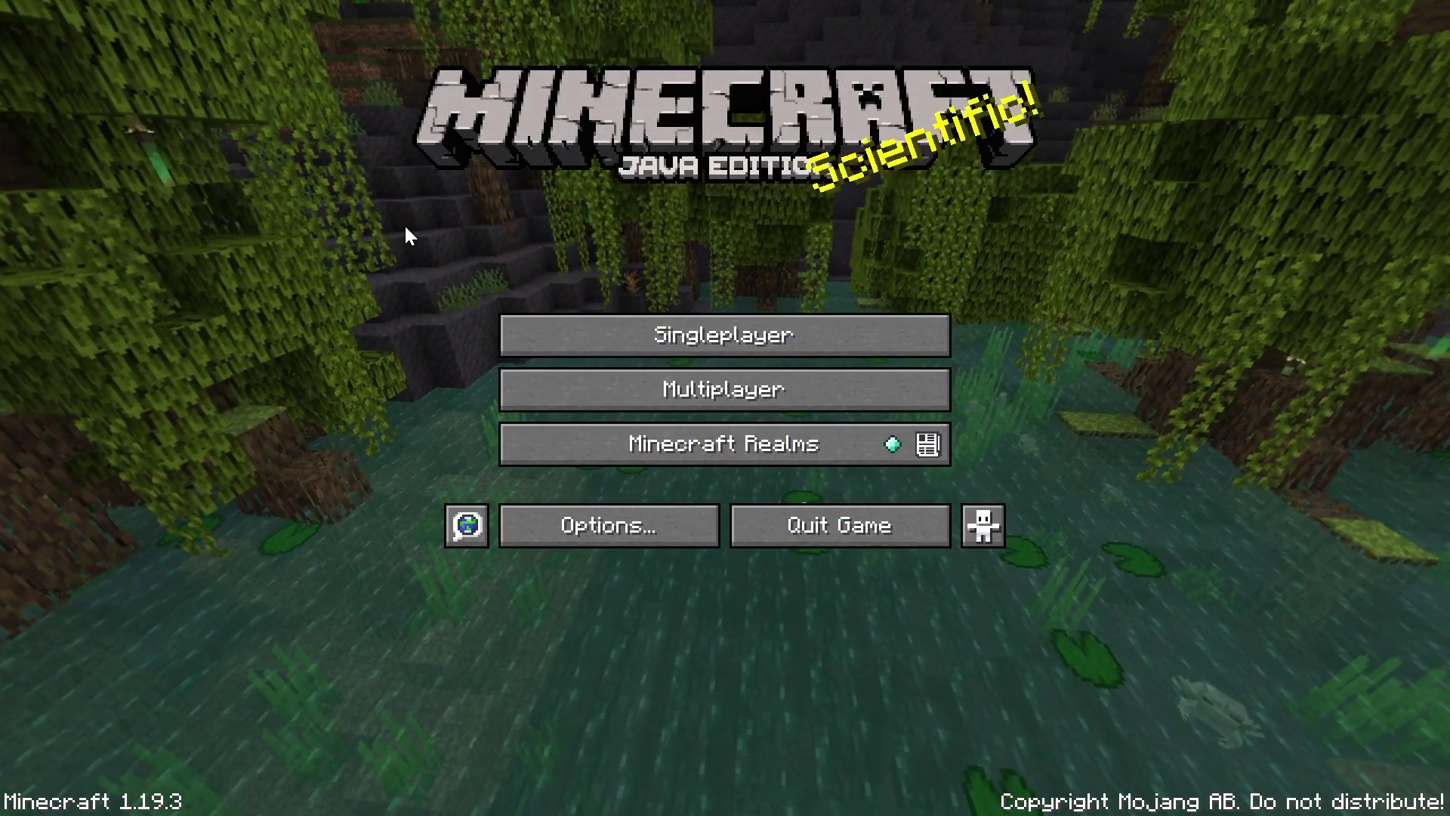
Enter Multiplayer past the third-party online play caution to reach the TheBreakdown.xyz/Apex server list.
click(519, 387)
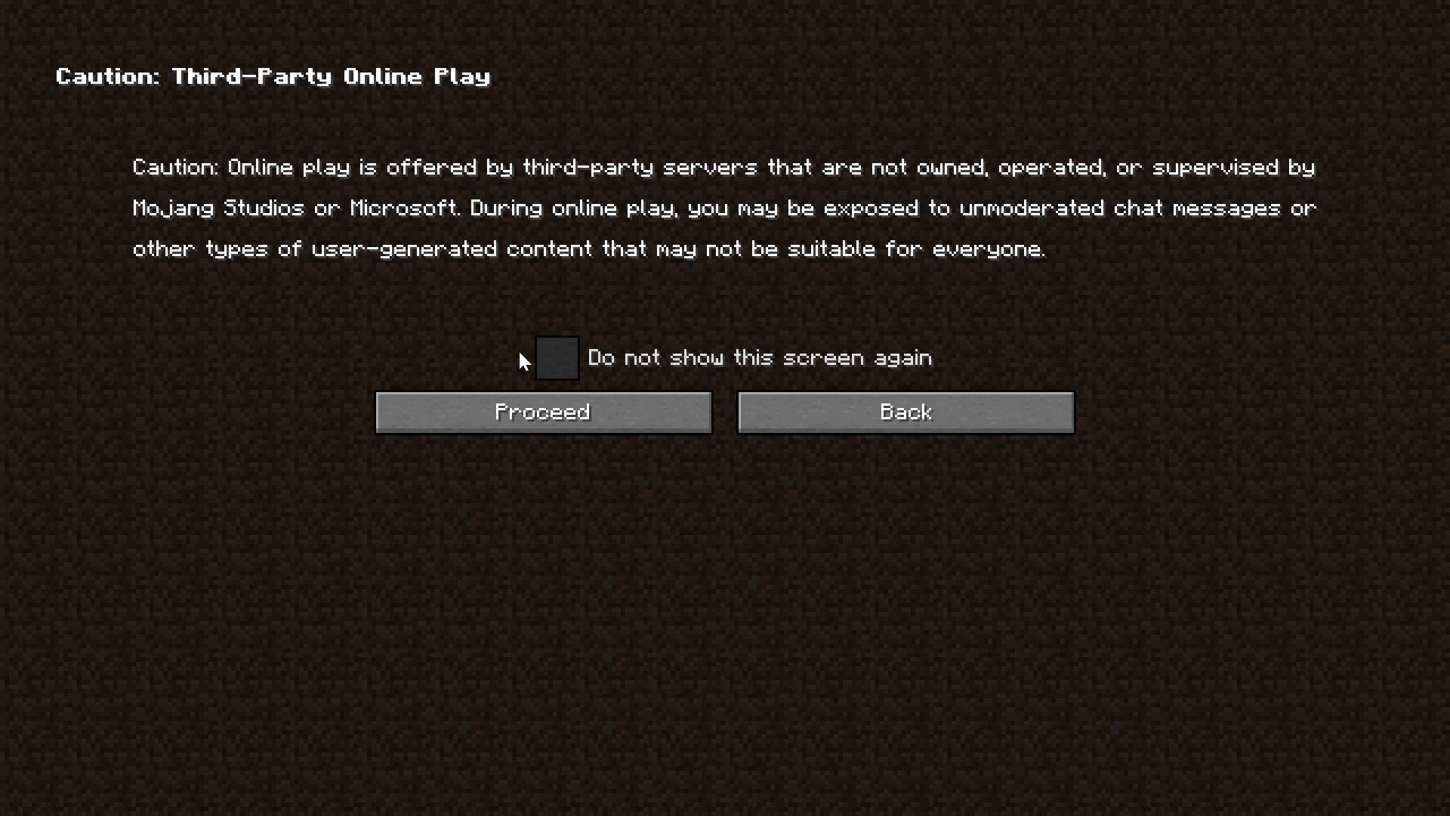
click(550, 406)
click(987, 773)
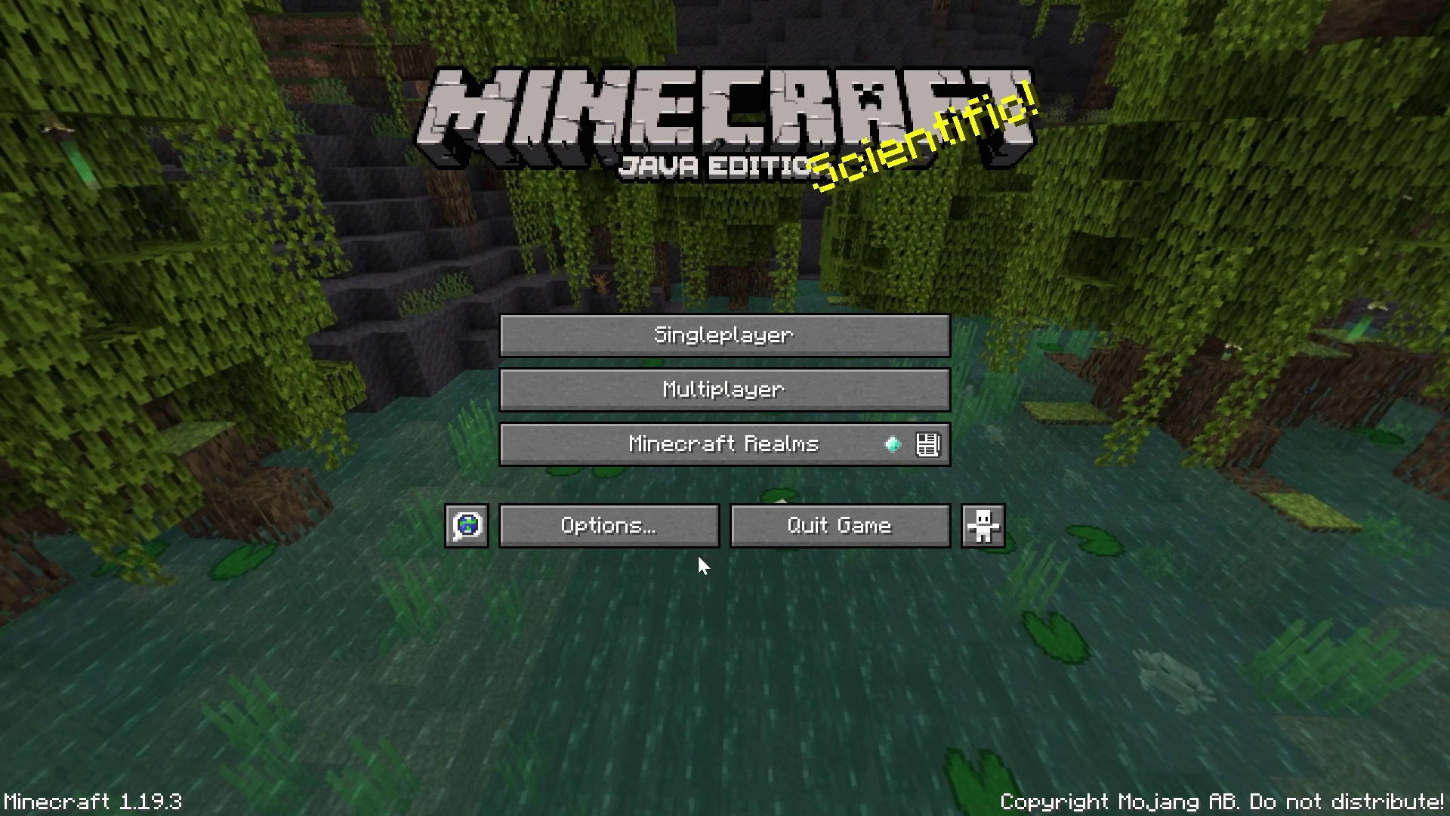
click(638, 404)
click(636, 415)
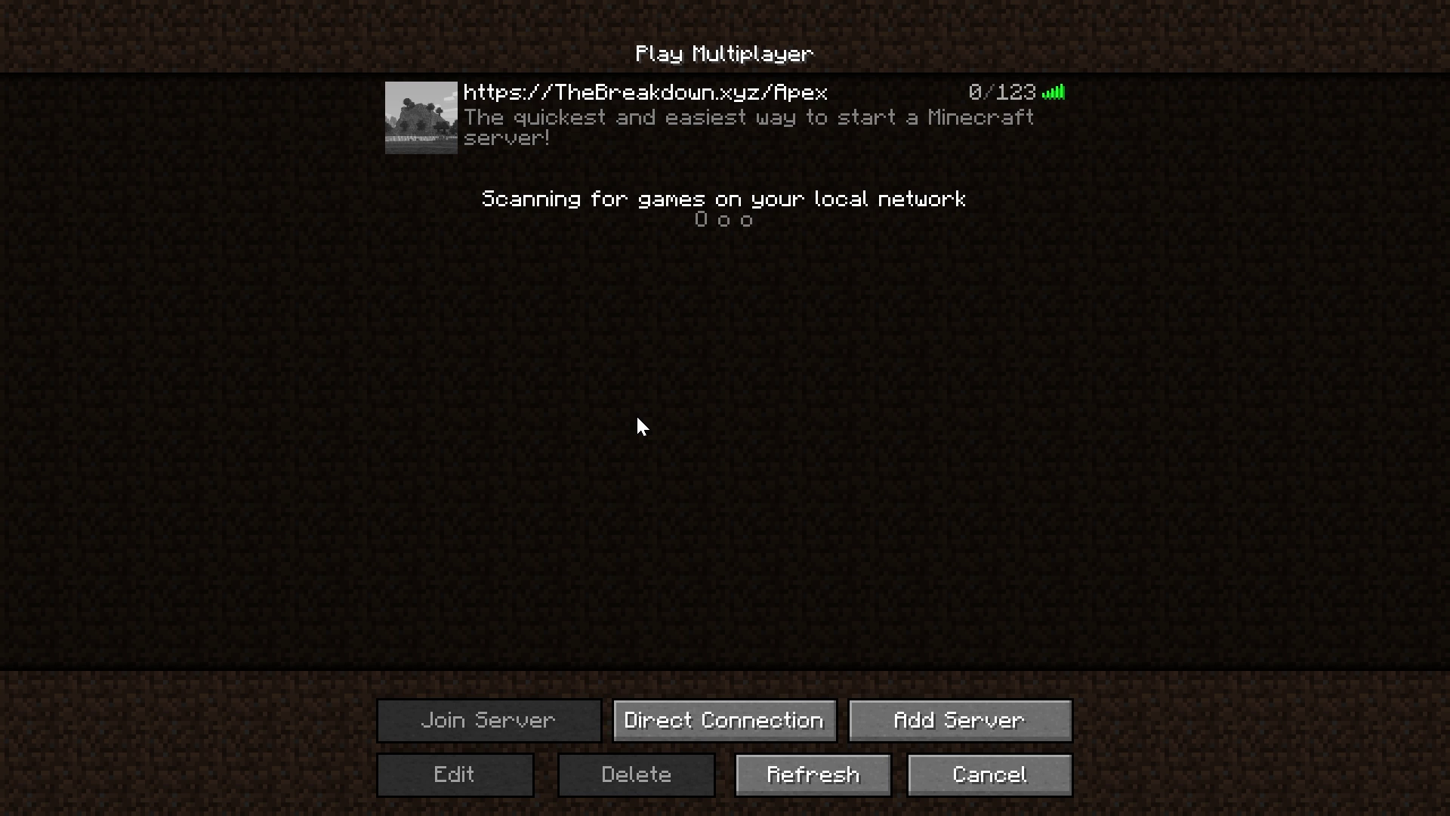
Direct-connect to the pasted Play.RustCraftMC.com address, then disconnect back to the server list.
click(764, 719)
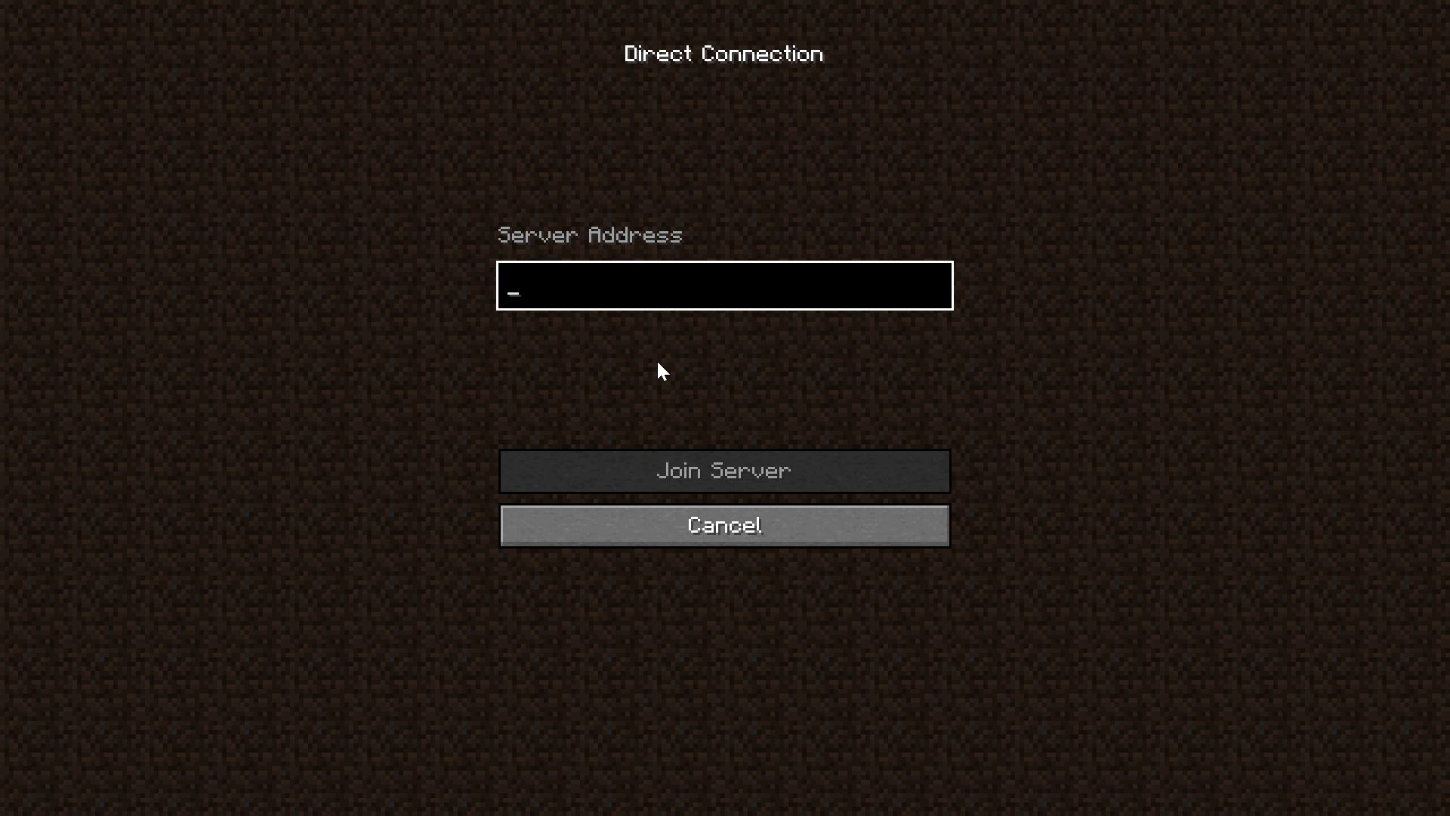
key(ctrl+v)
click(666, 462)
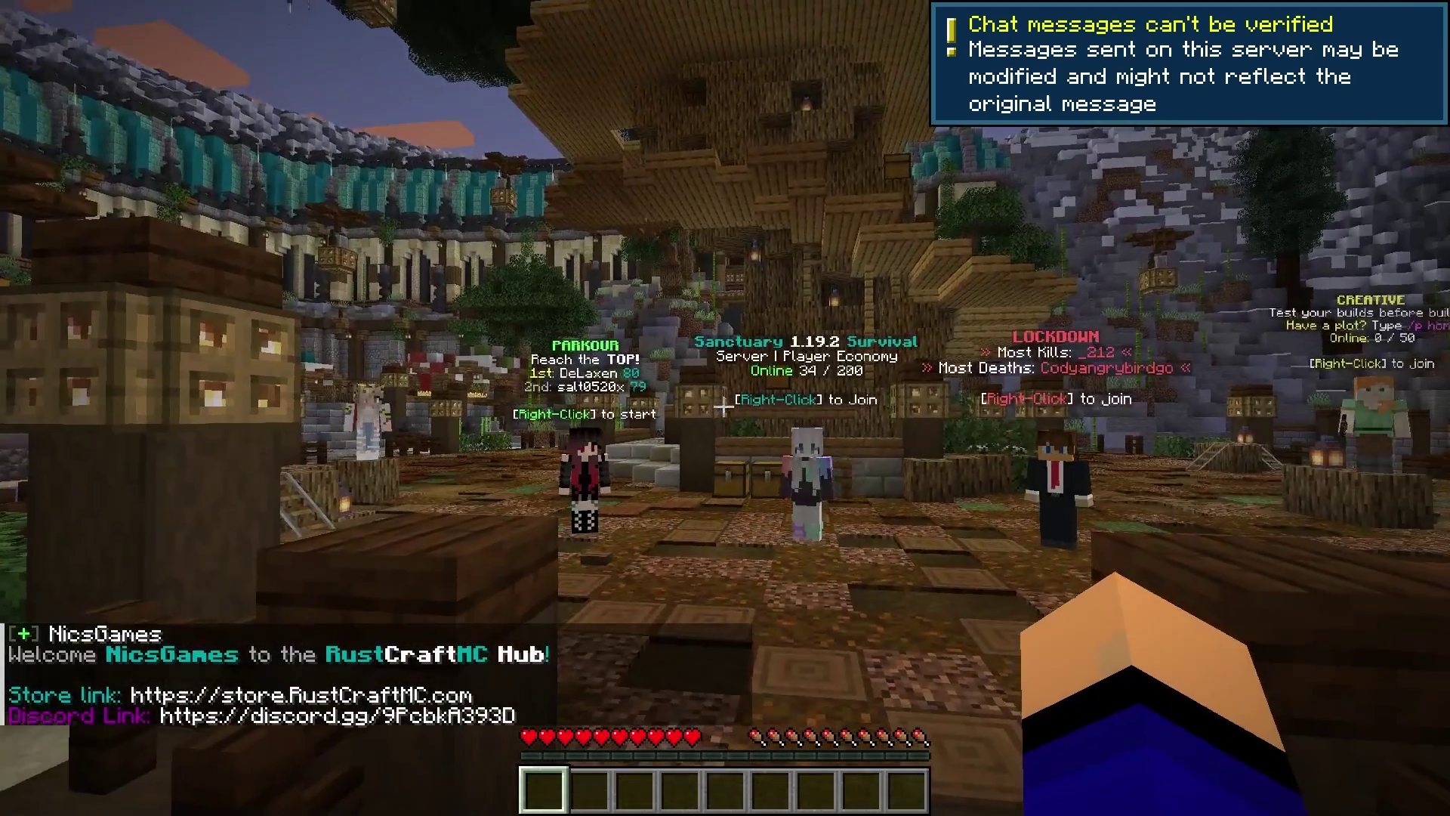
key(Escape)
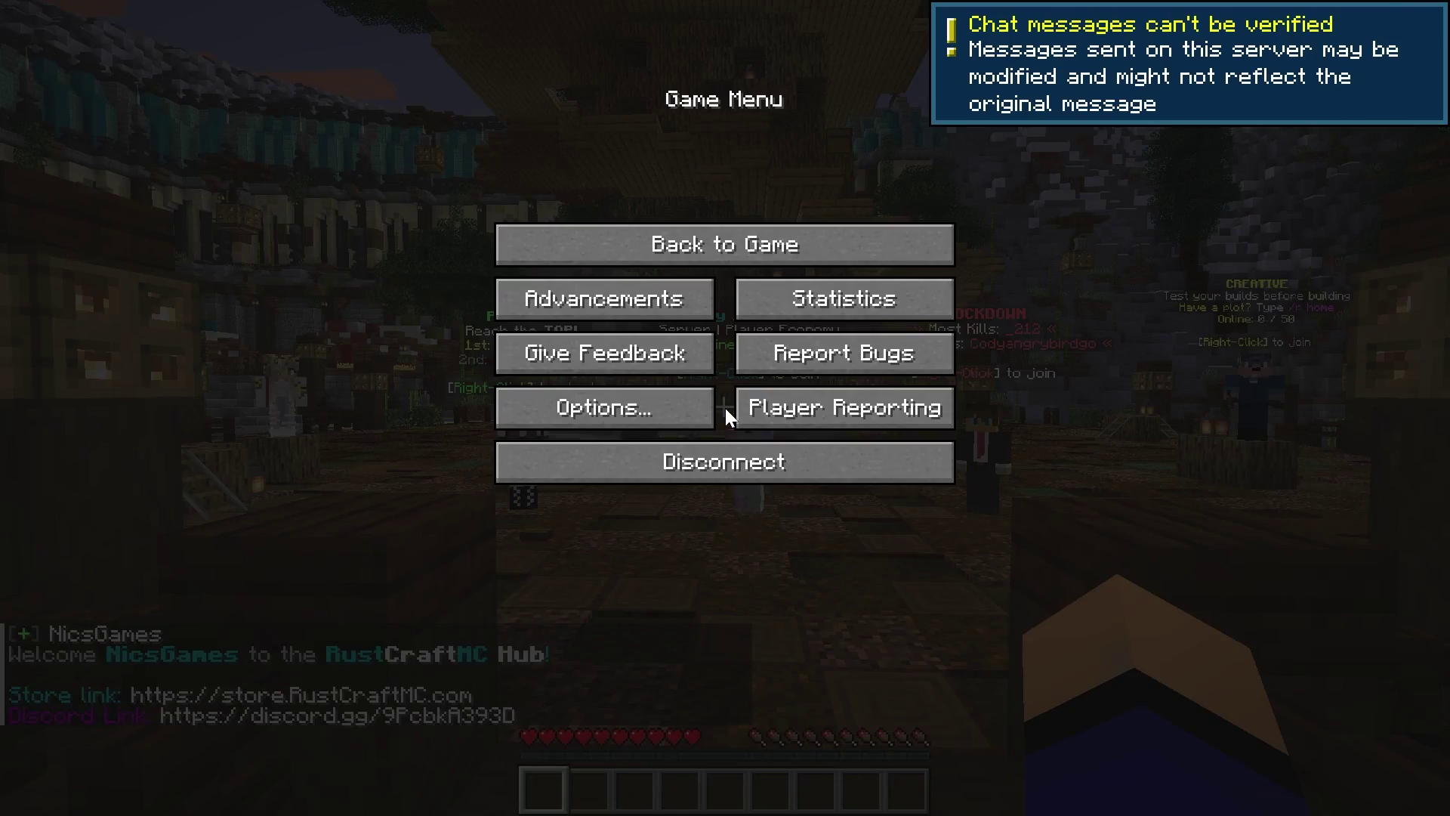
click(765, 462)
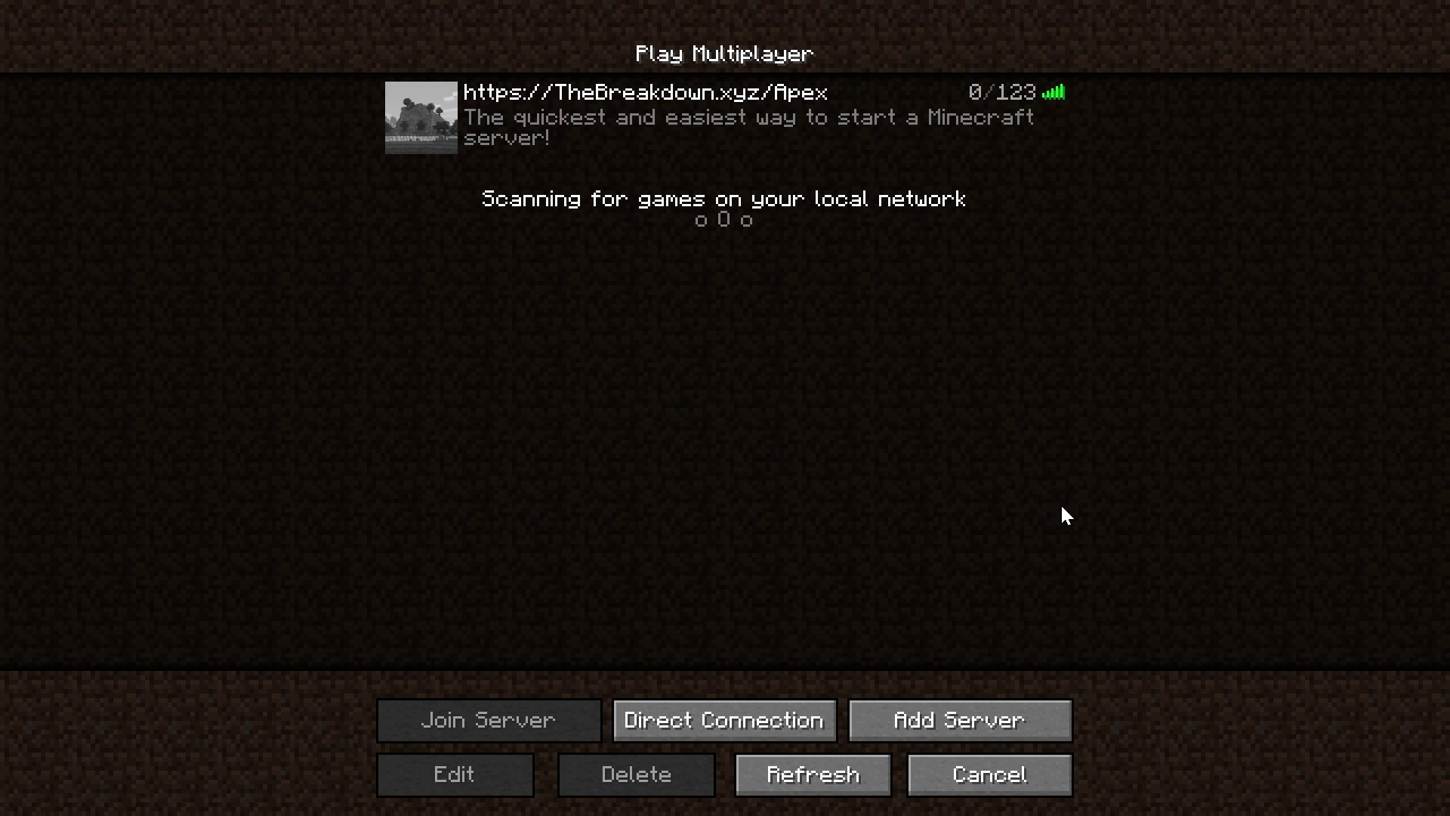
Save a new server named 'RustCraft' with the pasted address Play.RustCraftMC.com.
click(906, 727)
key(ctrl+a)
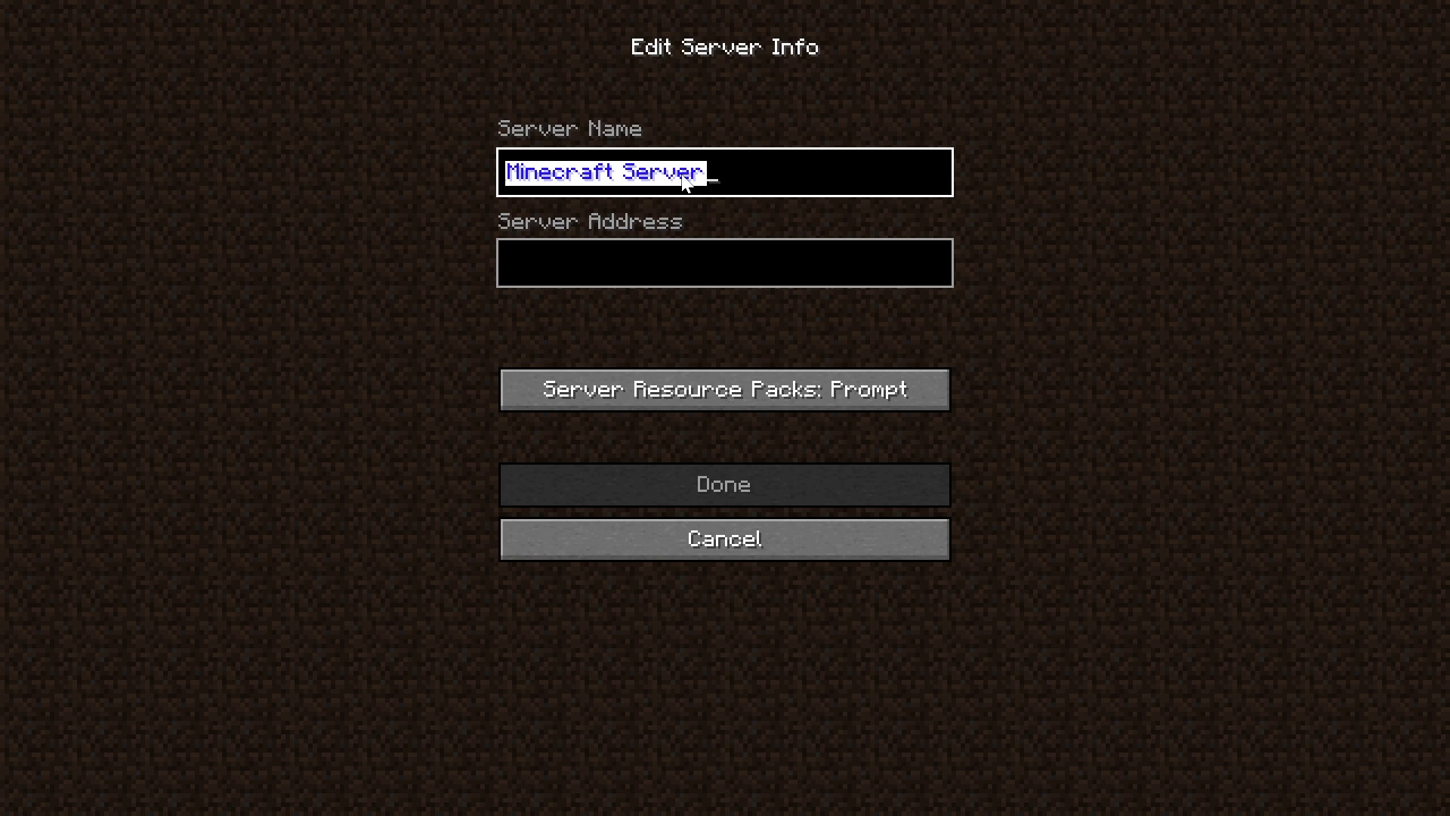
text(RustCraft)
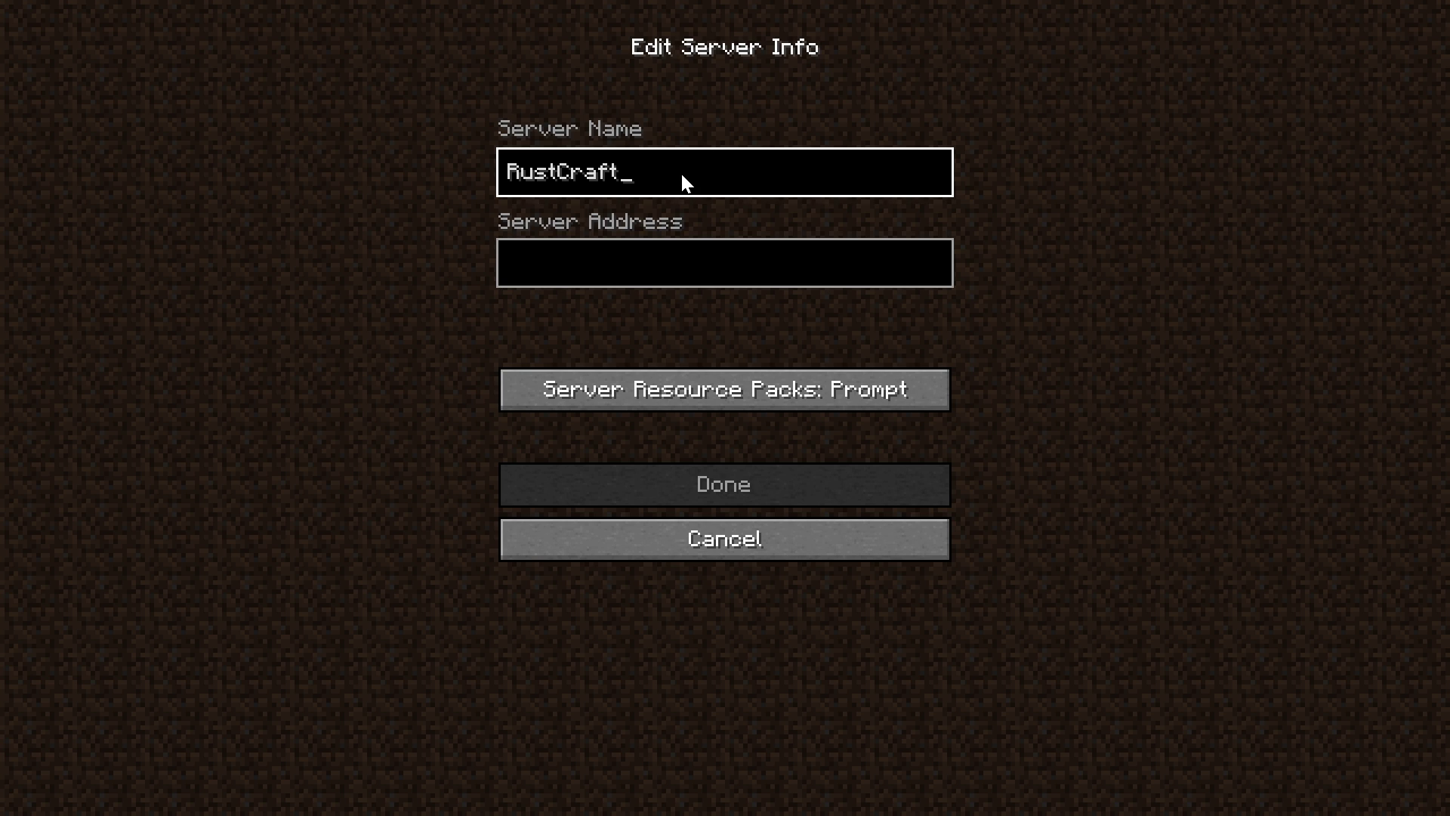
click(613, 274)
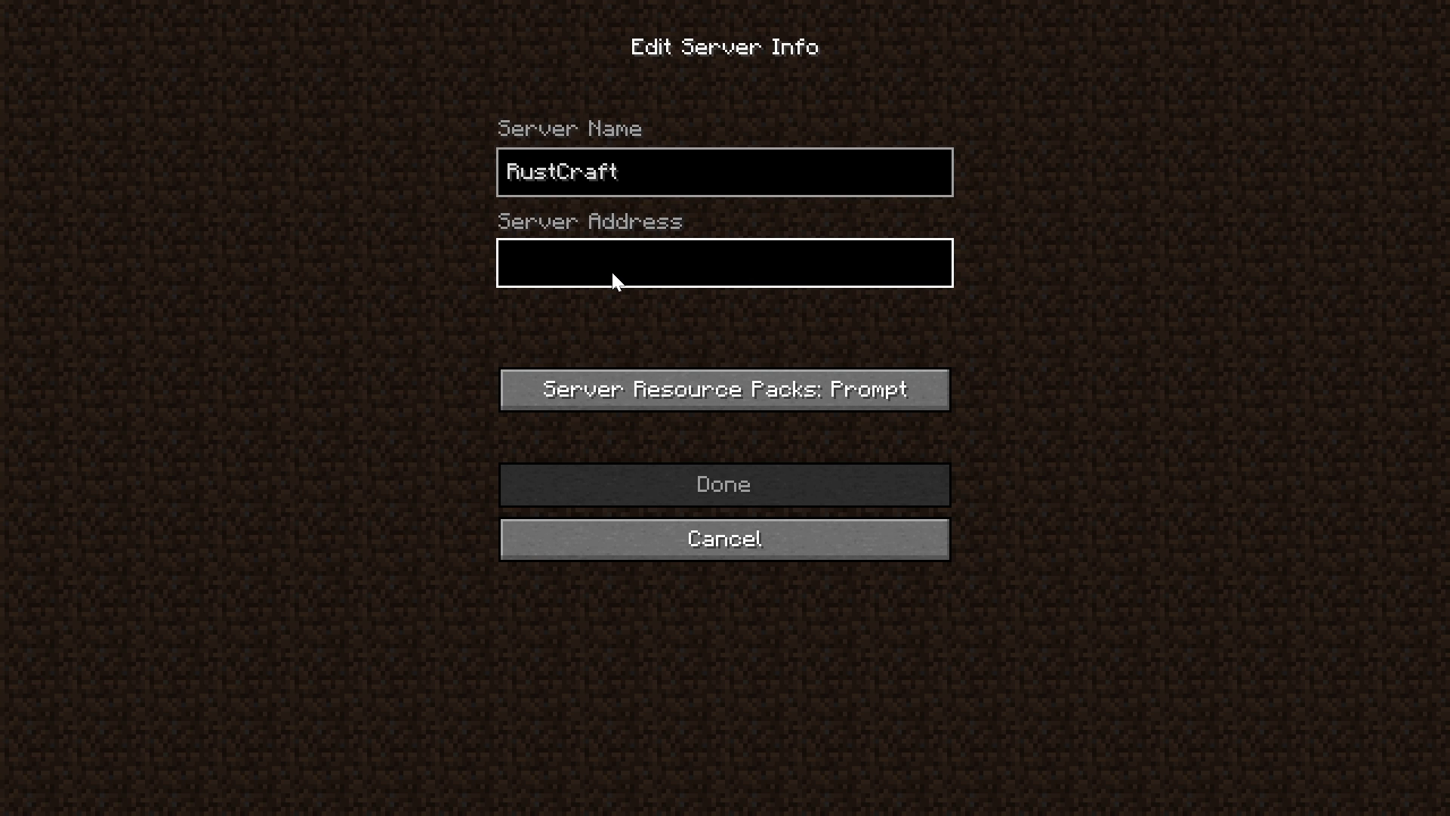
text(Play.RustCraftMC.com)
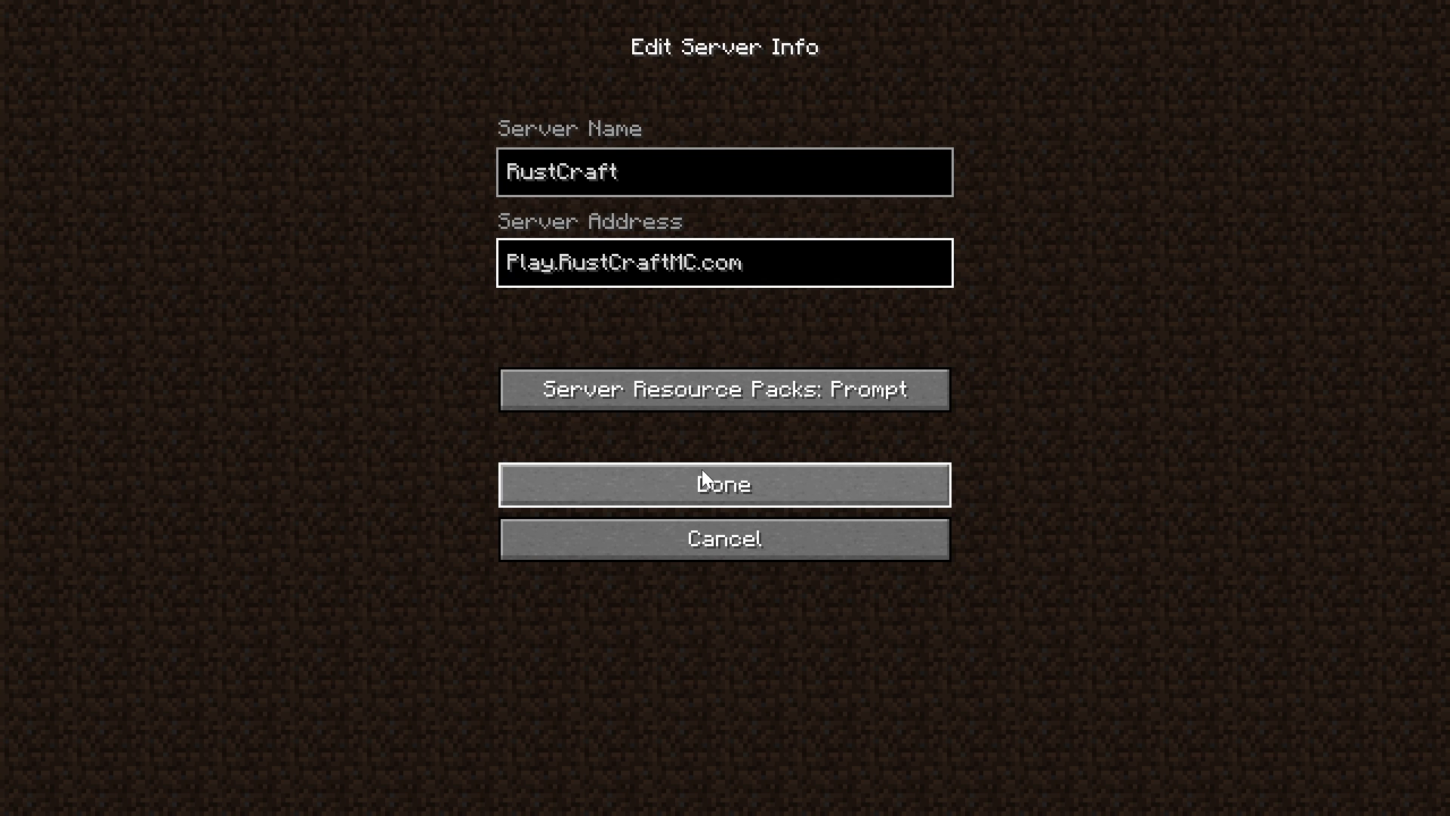
click(710, 487)
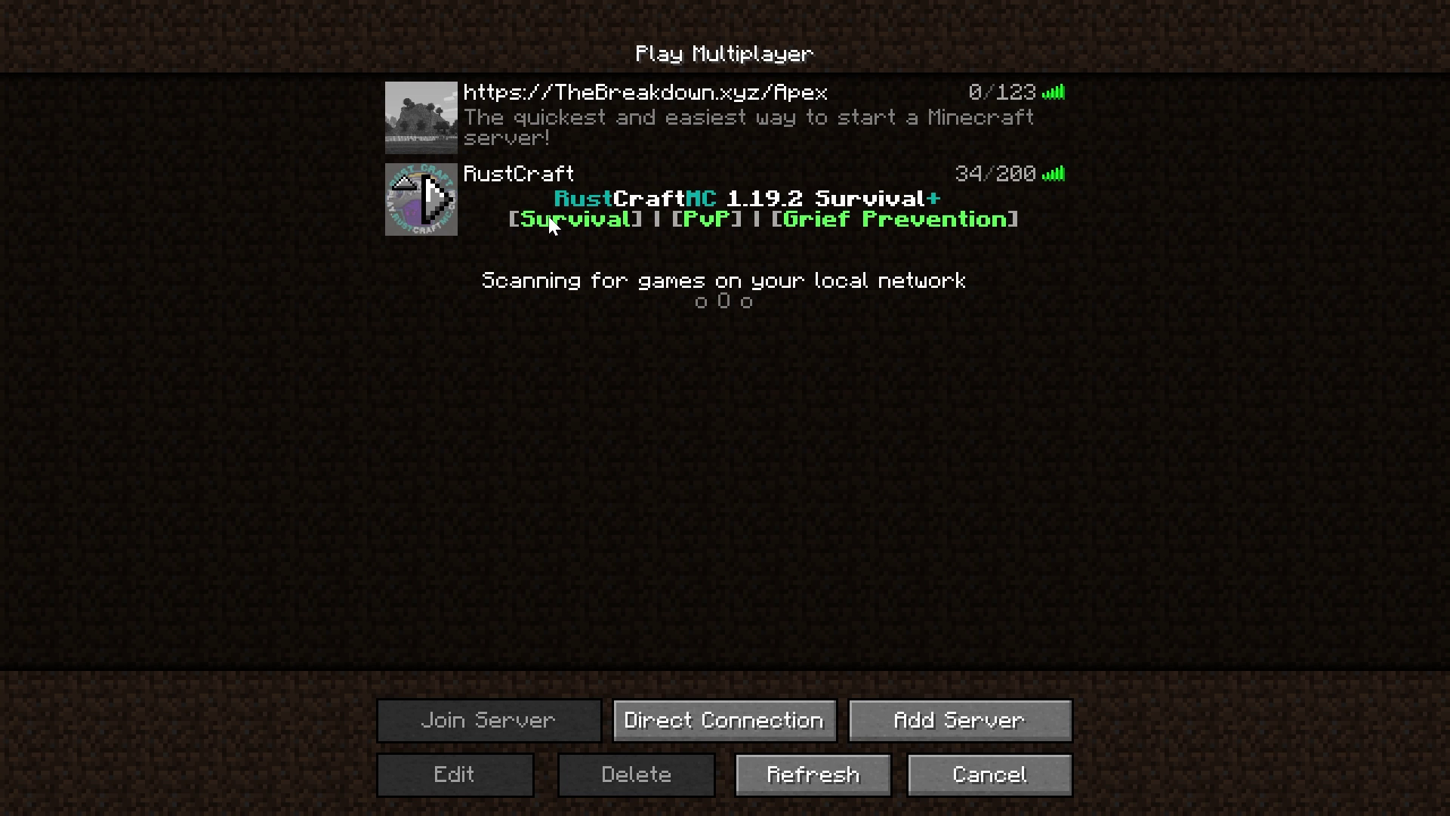
Join the saved RustCraft server and disconnect back to the list.
double_click(594, 203)
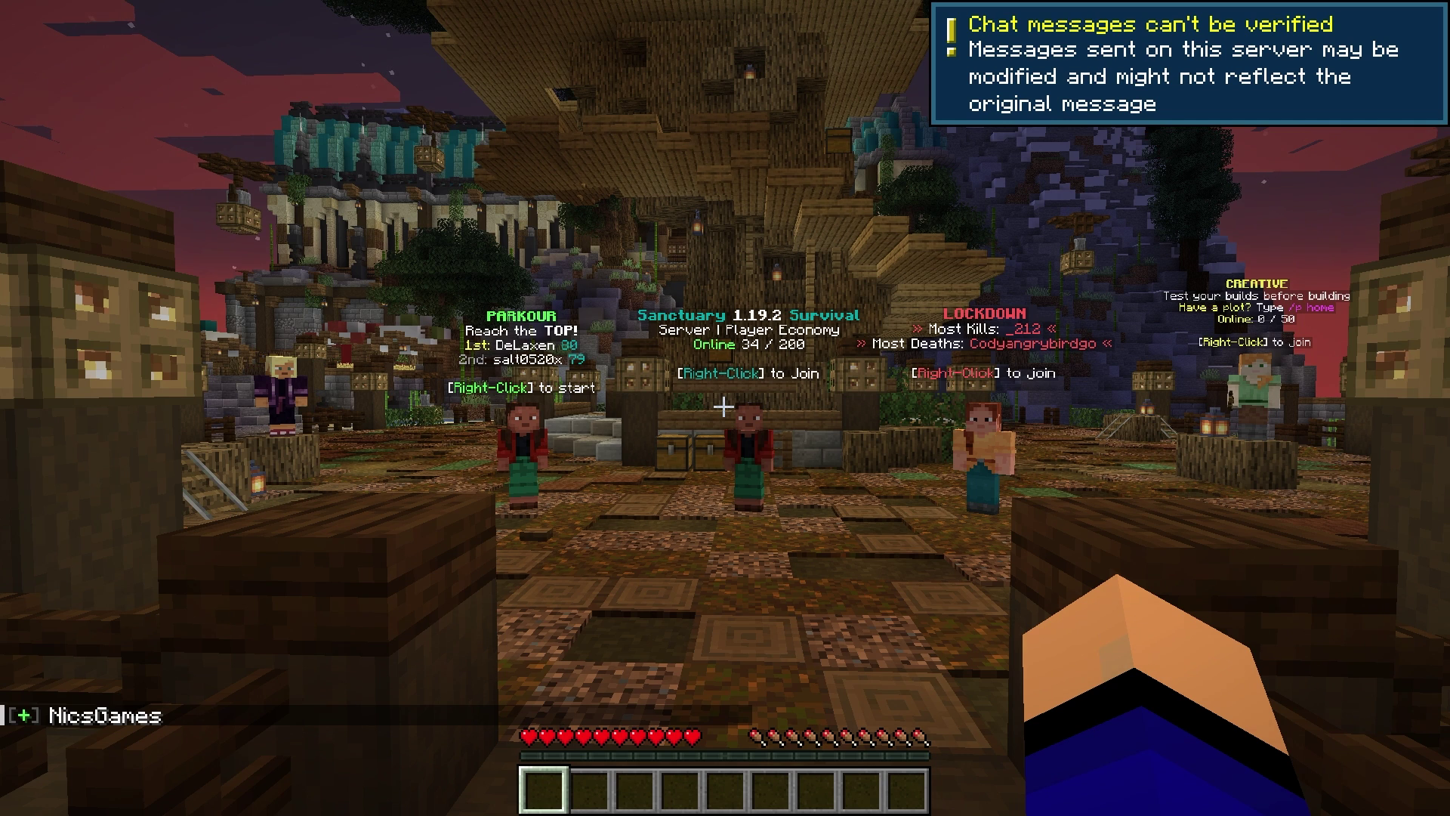
key(Escape)
click(720, 480)
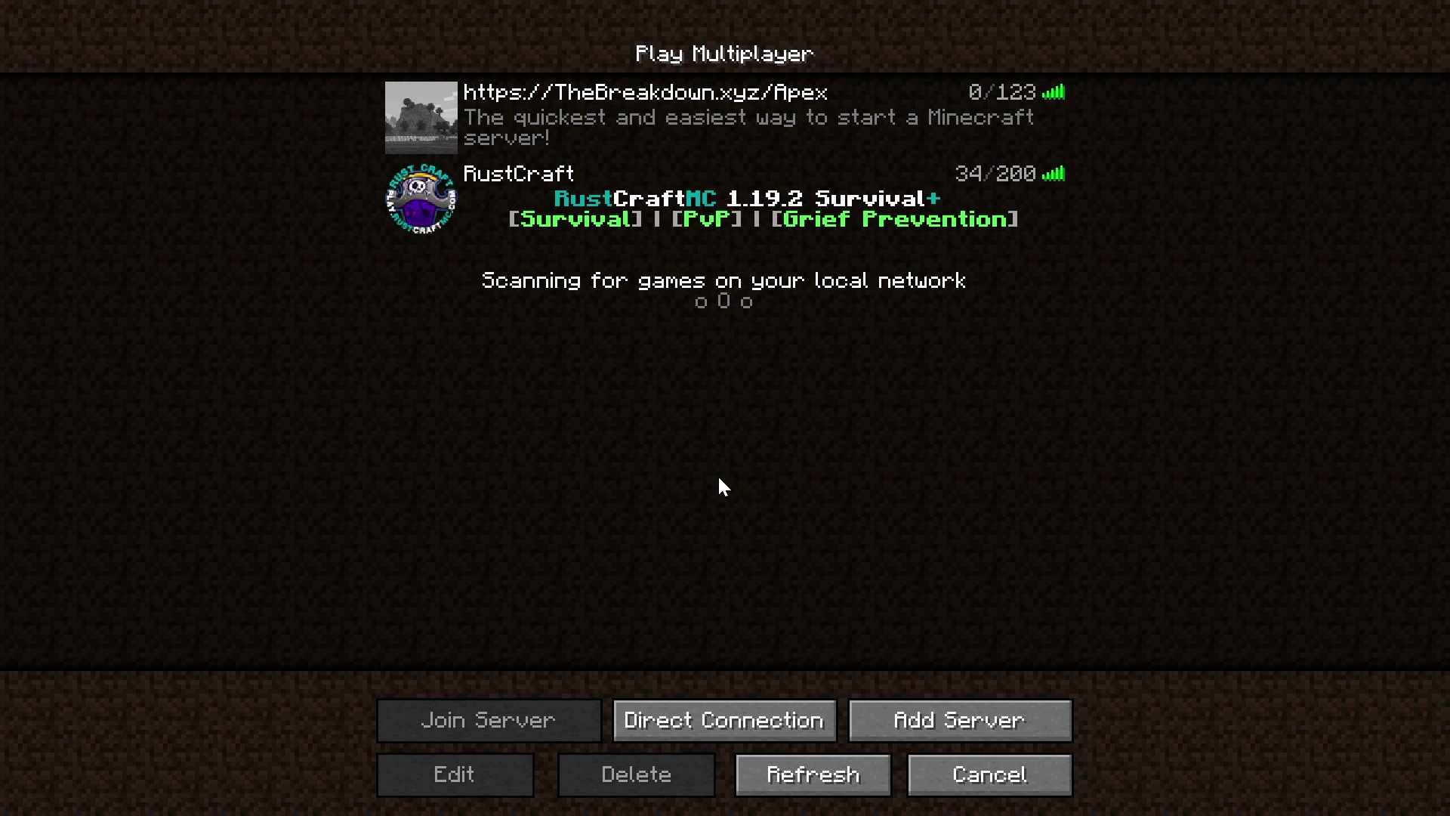
Save a new server entry named 'Hypixel' with address mc.hypixel.net.
click(945, 717)
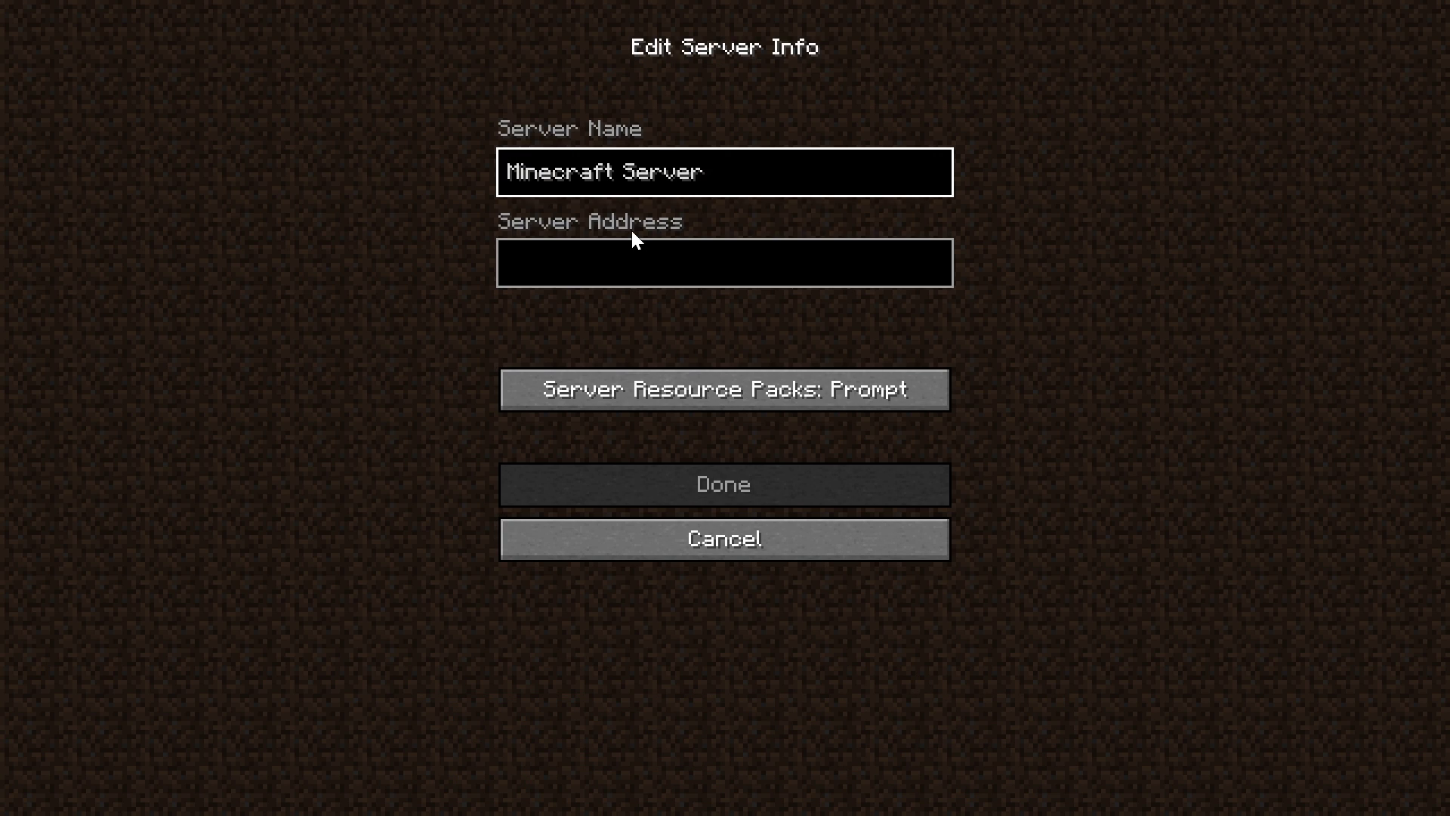
key(ctrl+a)
text(Hypxi)
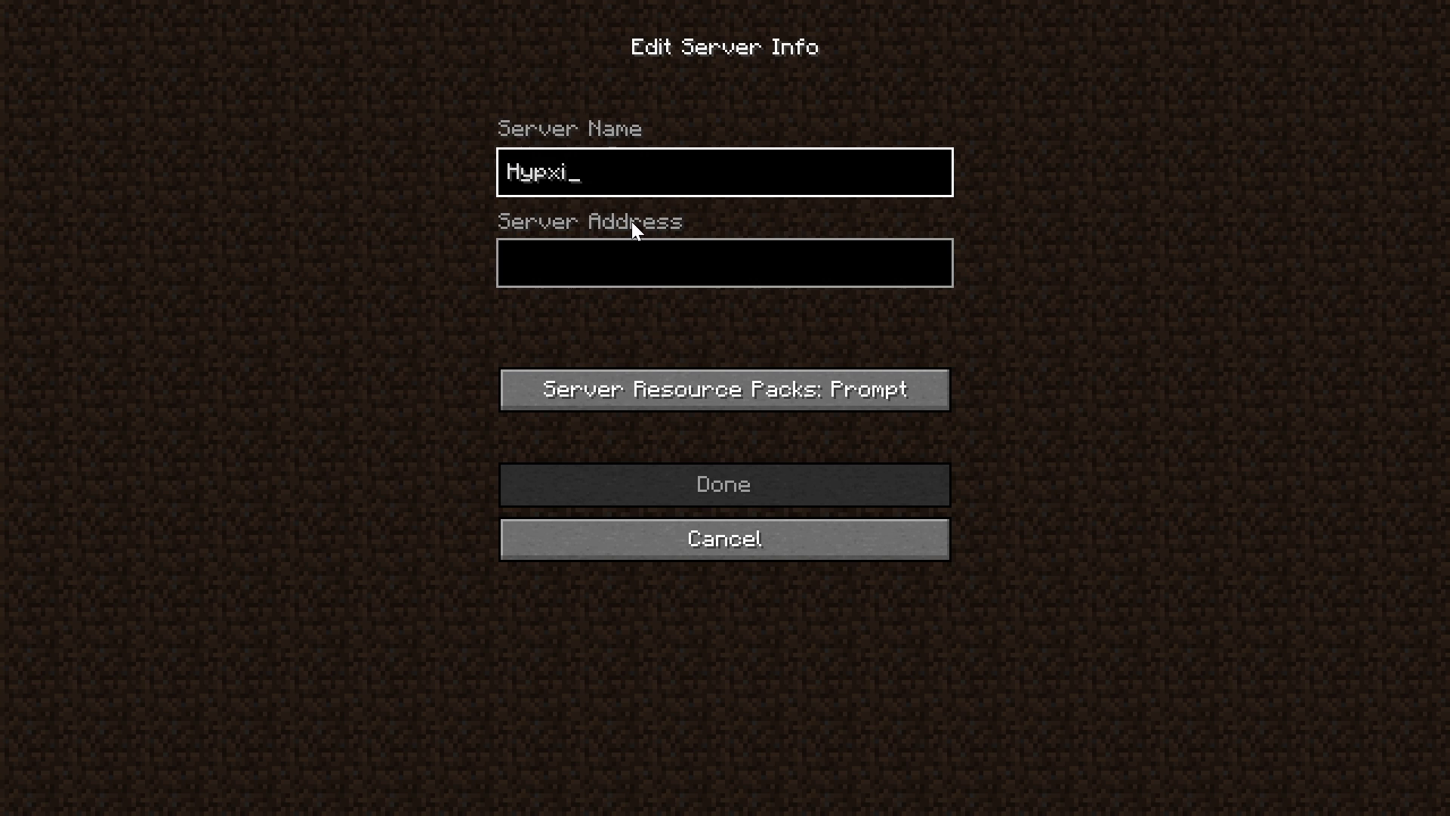
key(BackSpace)
key(BackSpace)
text(ixel)
key(Tab)
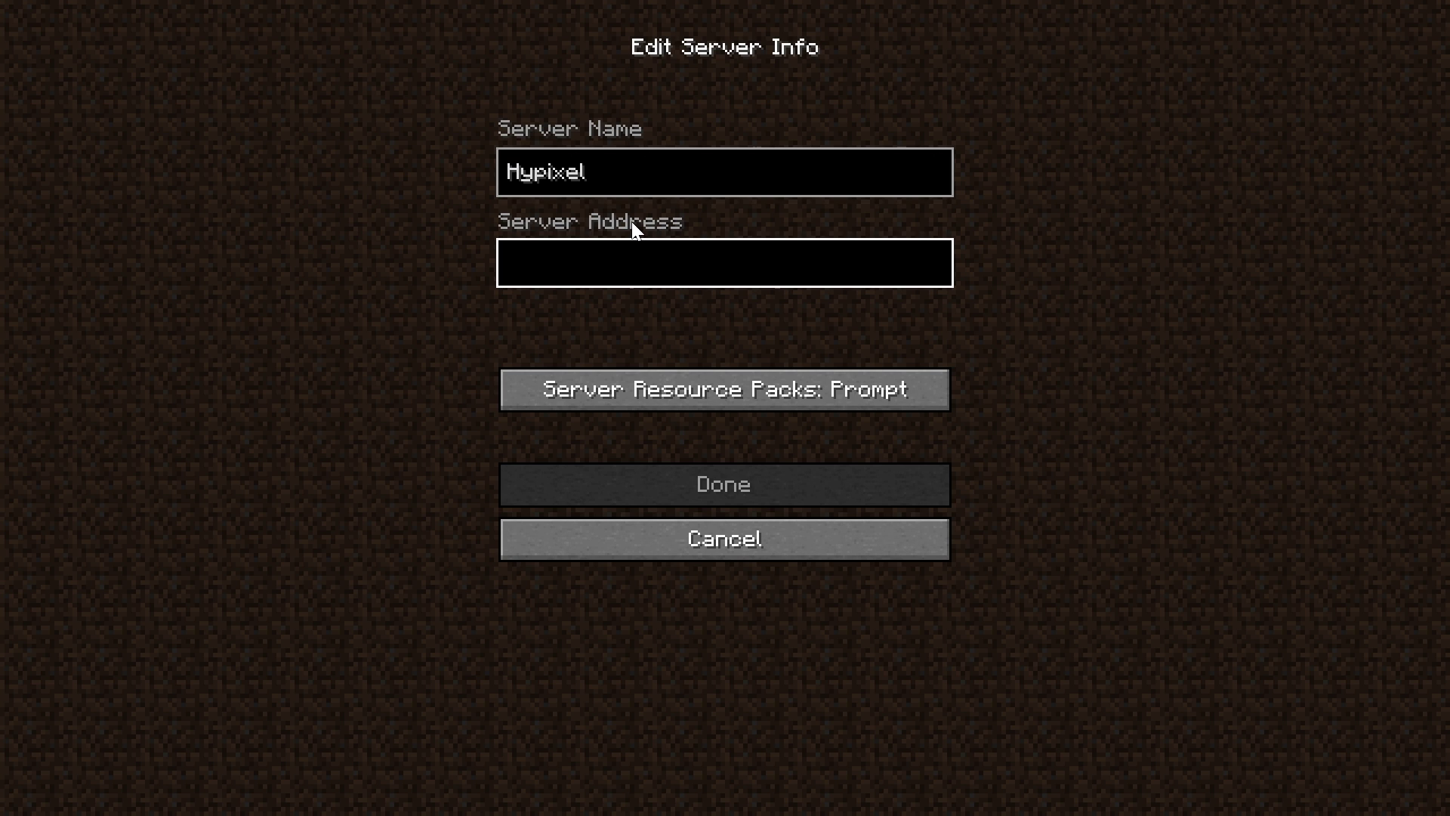
text(mc.hypixel.net)
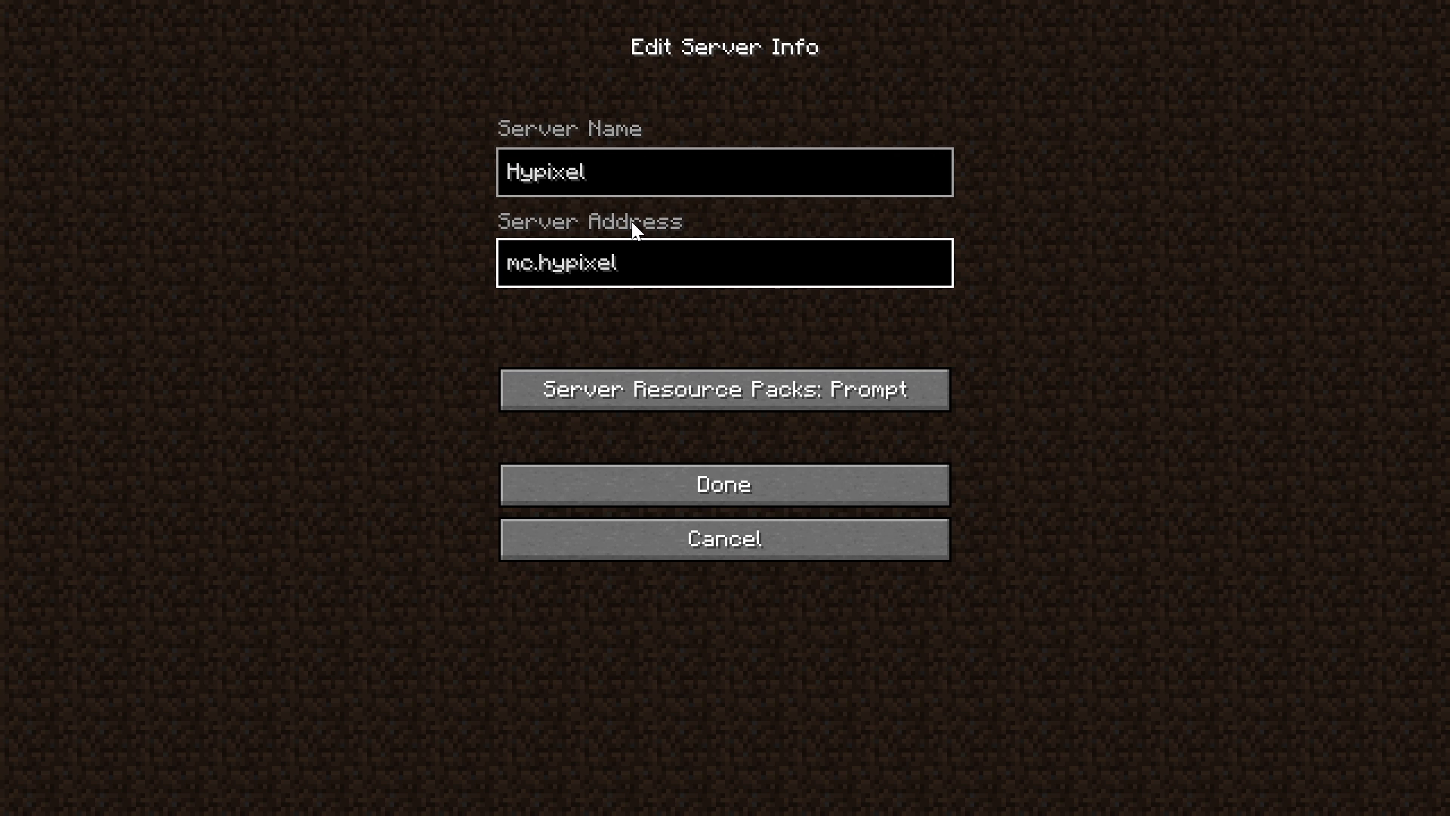
click(608, 490)
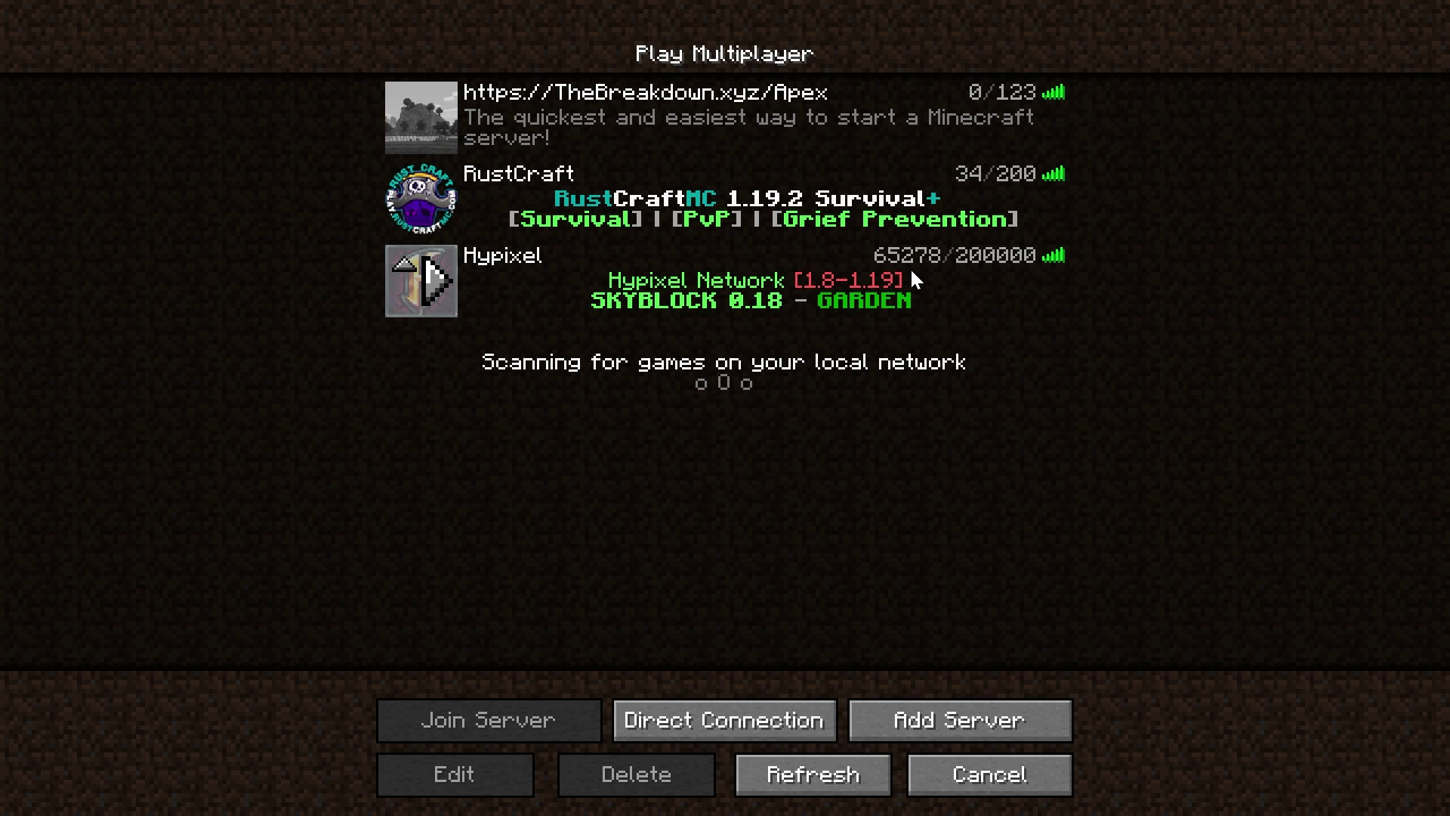
Join Hypixel, walk to the Prototype Lobby, open the game menu, then disconnect.
double_click(647, 295)
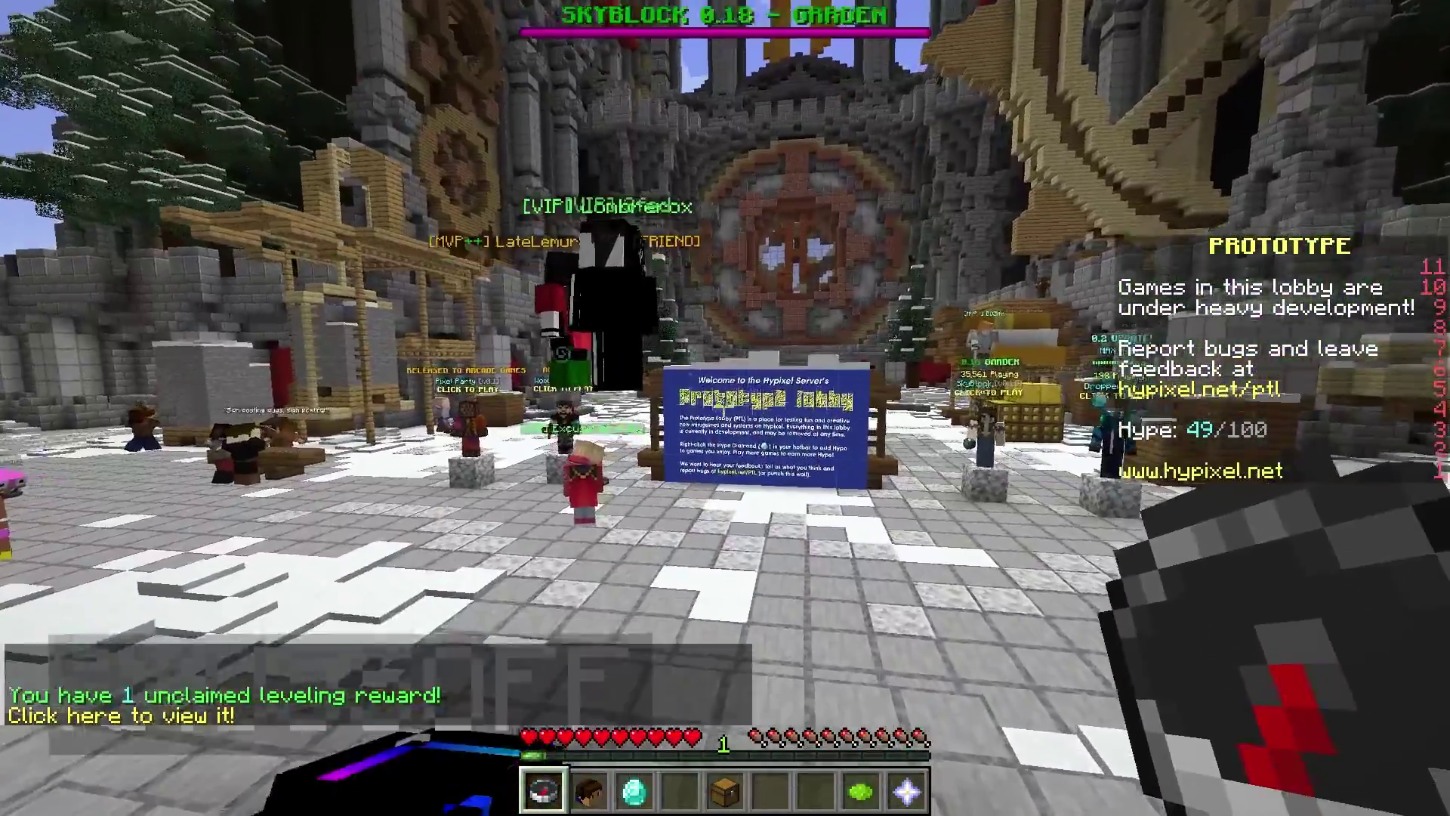
key(w)
key(w)
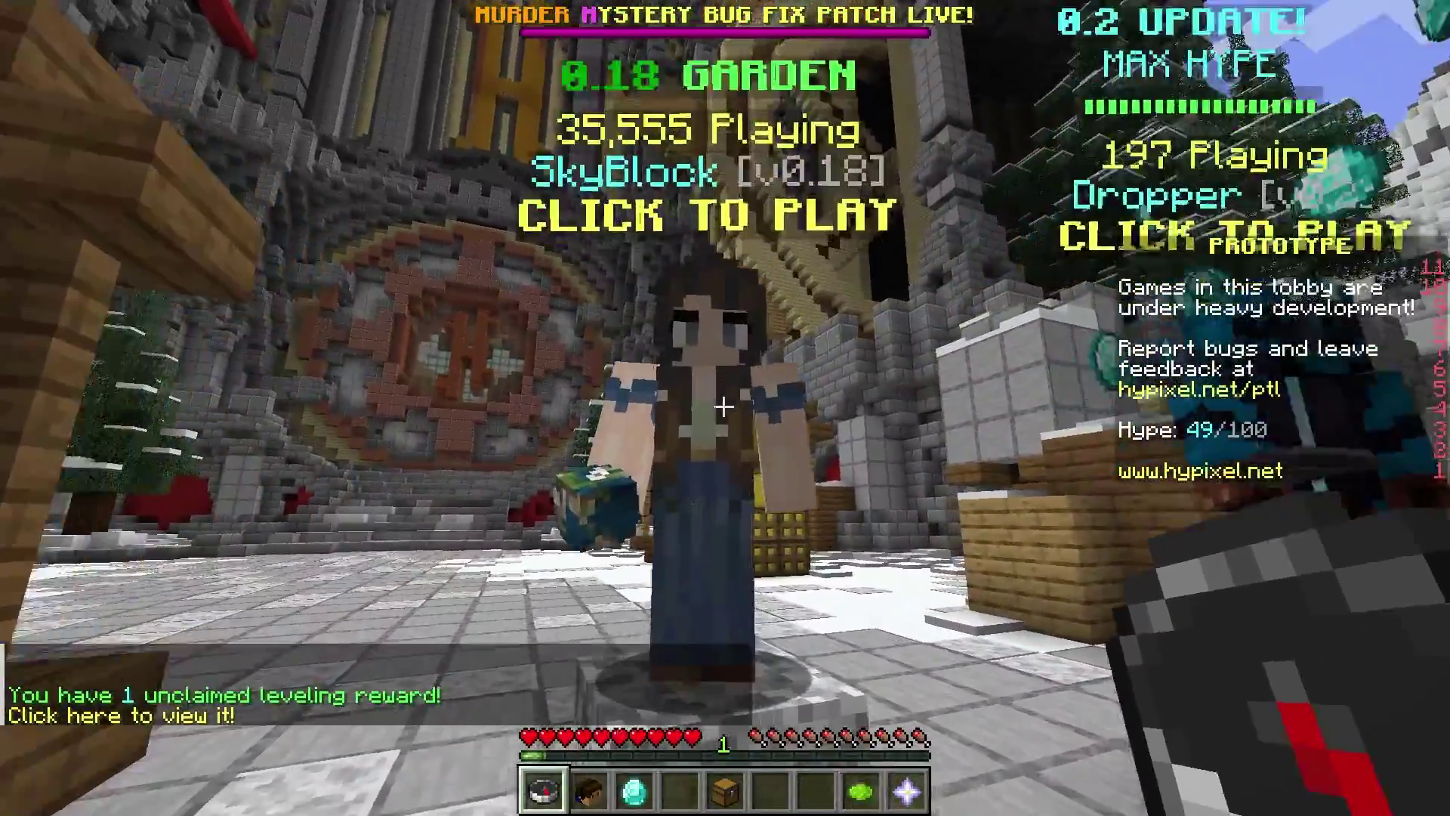
scroll(725, 408, down, 1)
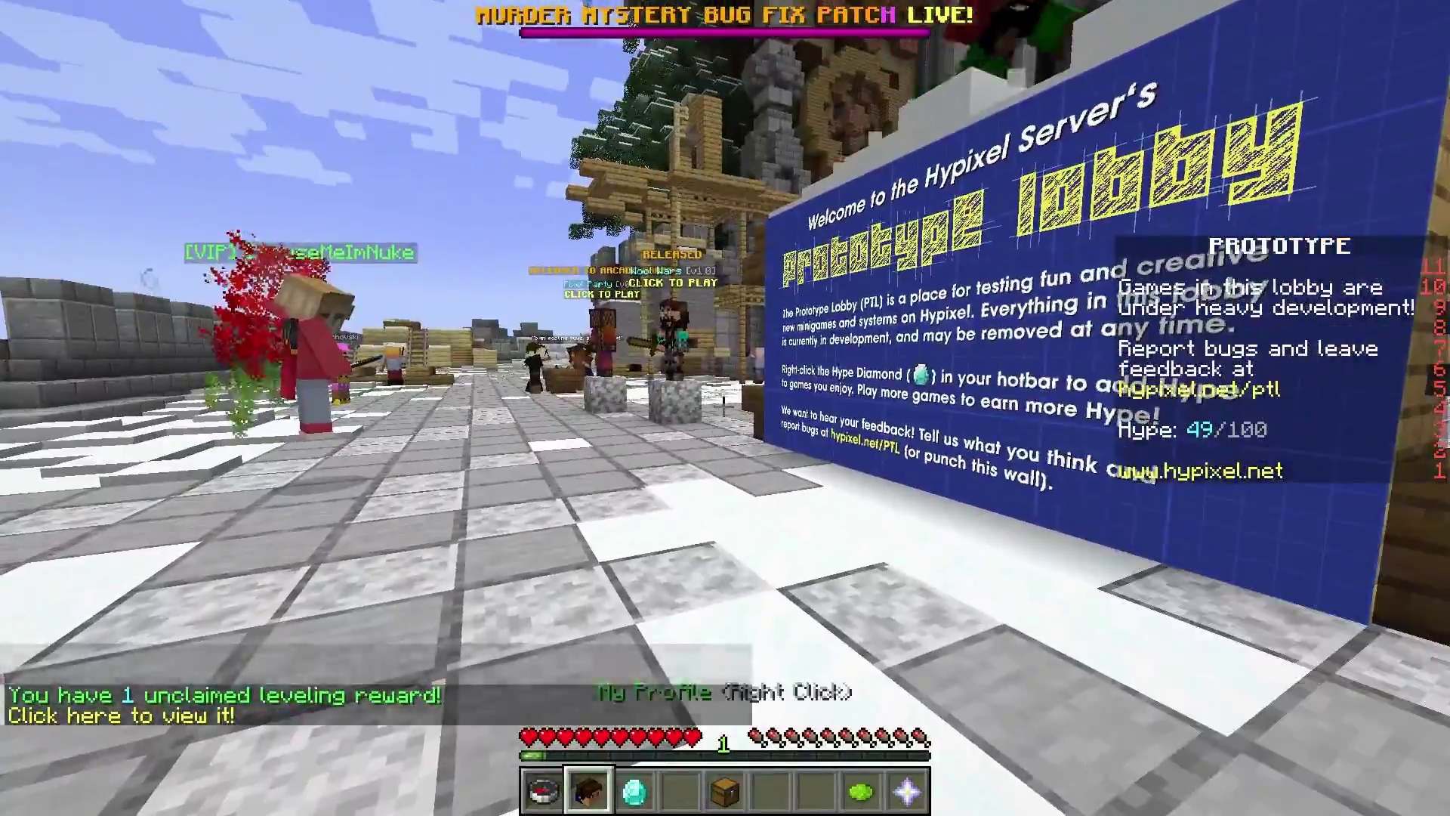
scroll(725, 408, up, 1)
right_click(725, 408)
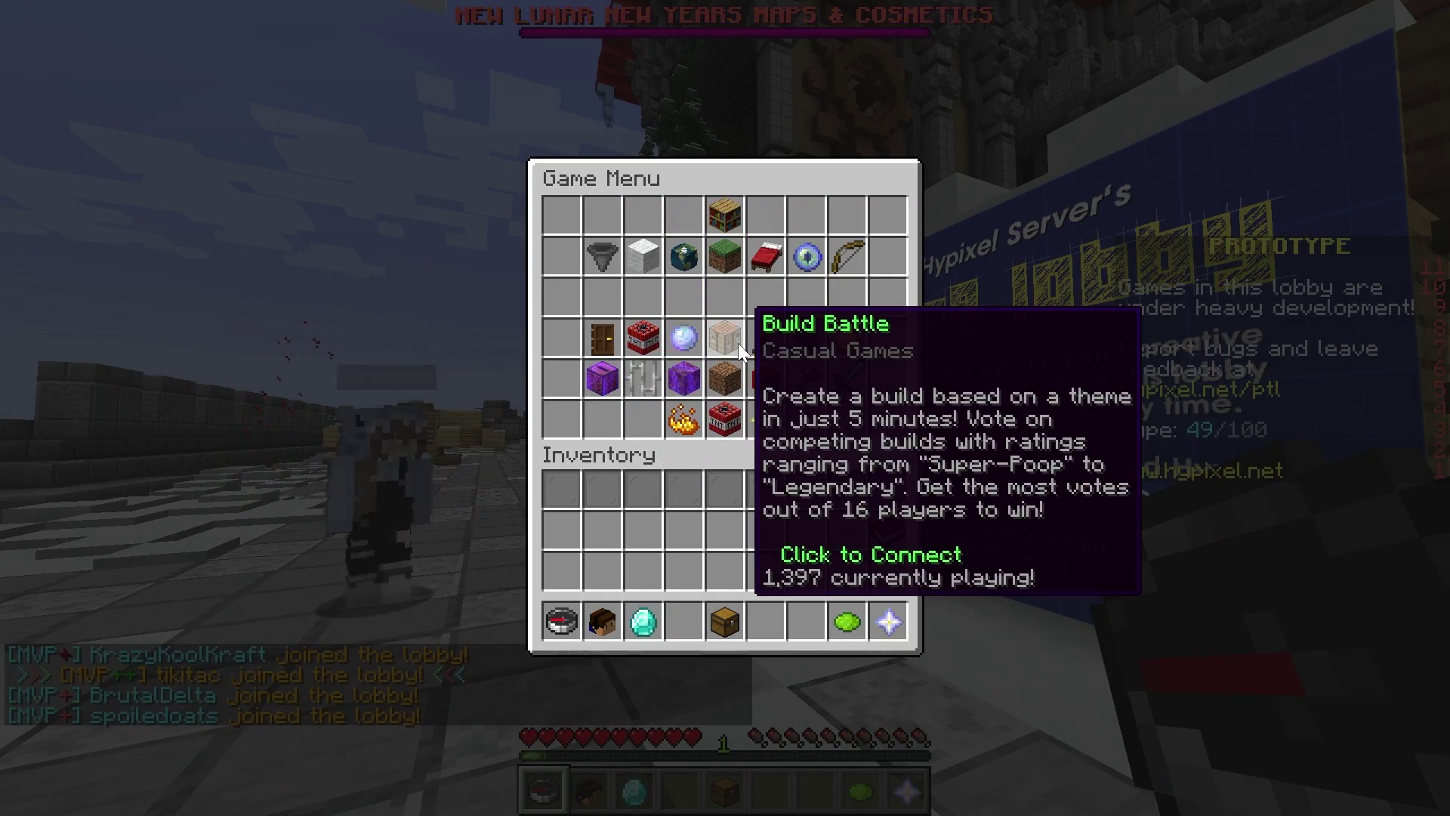
key(Escape)
key(Escape)
click(694, 453)
Rejoin RustCraft and use the Survival NPC to enter the Survival world.
double_click(571, 215)
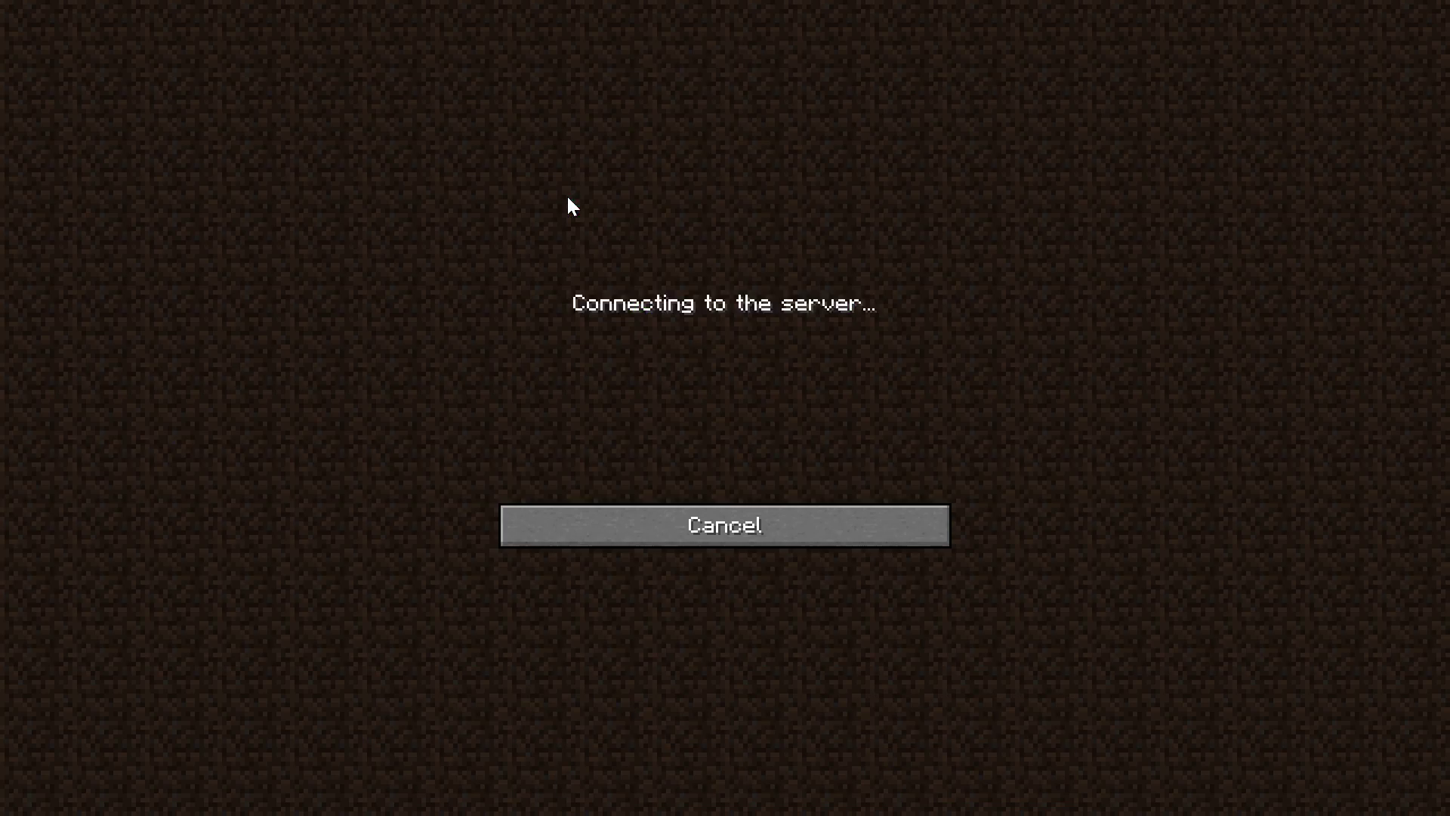
key(w)
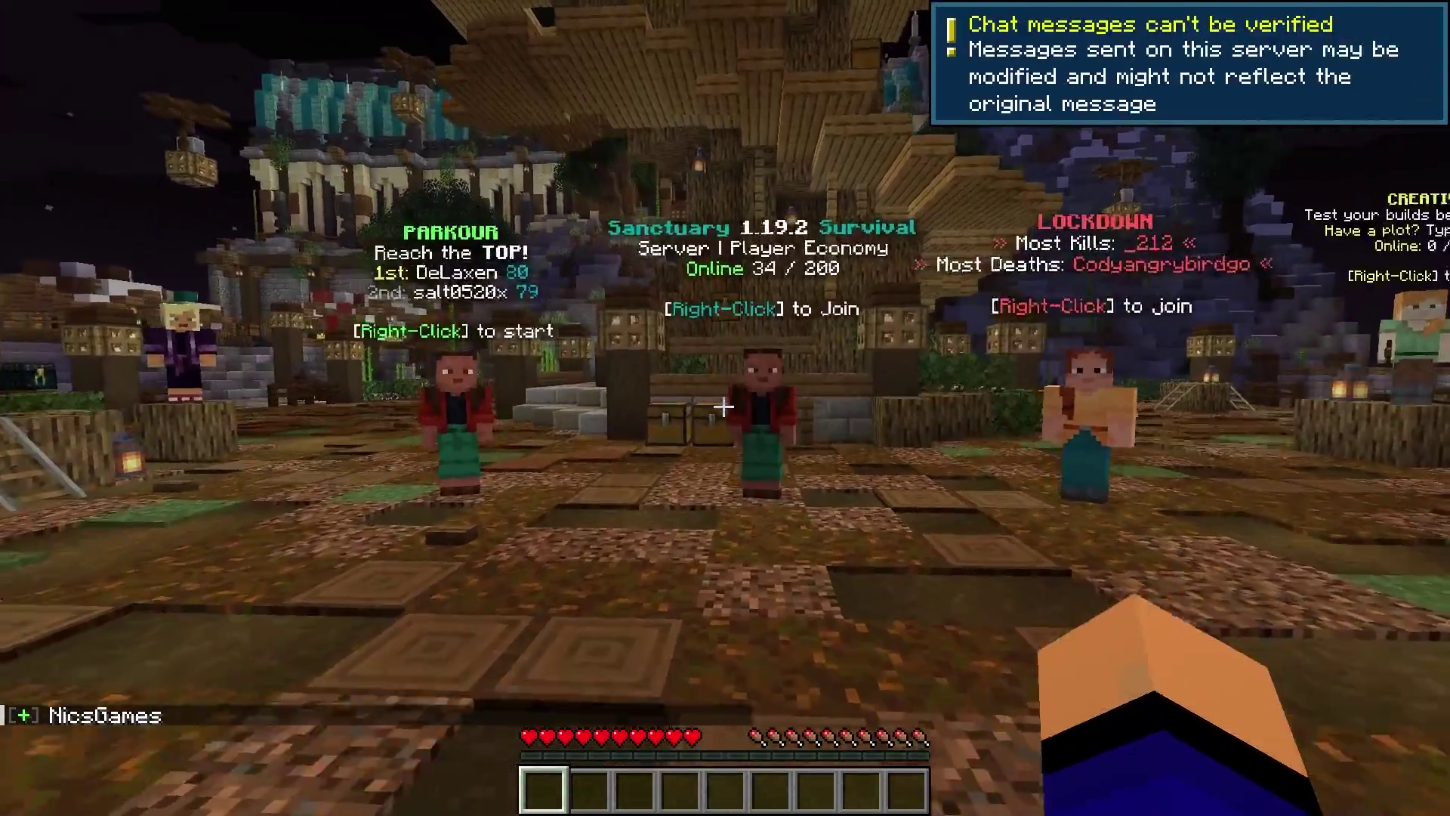
key(w)
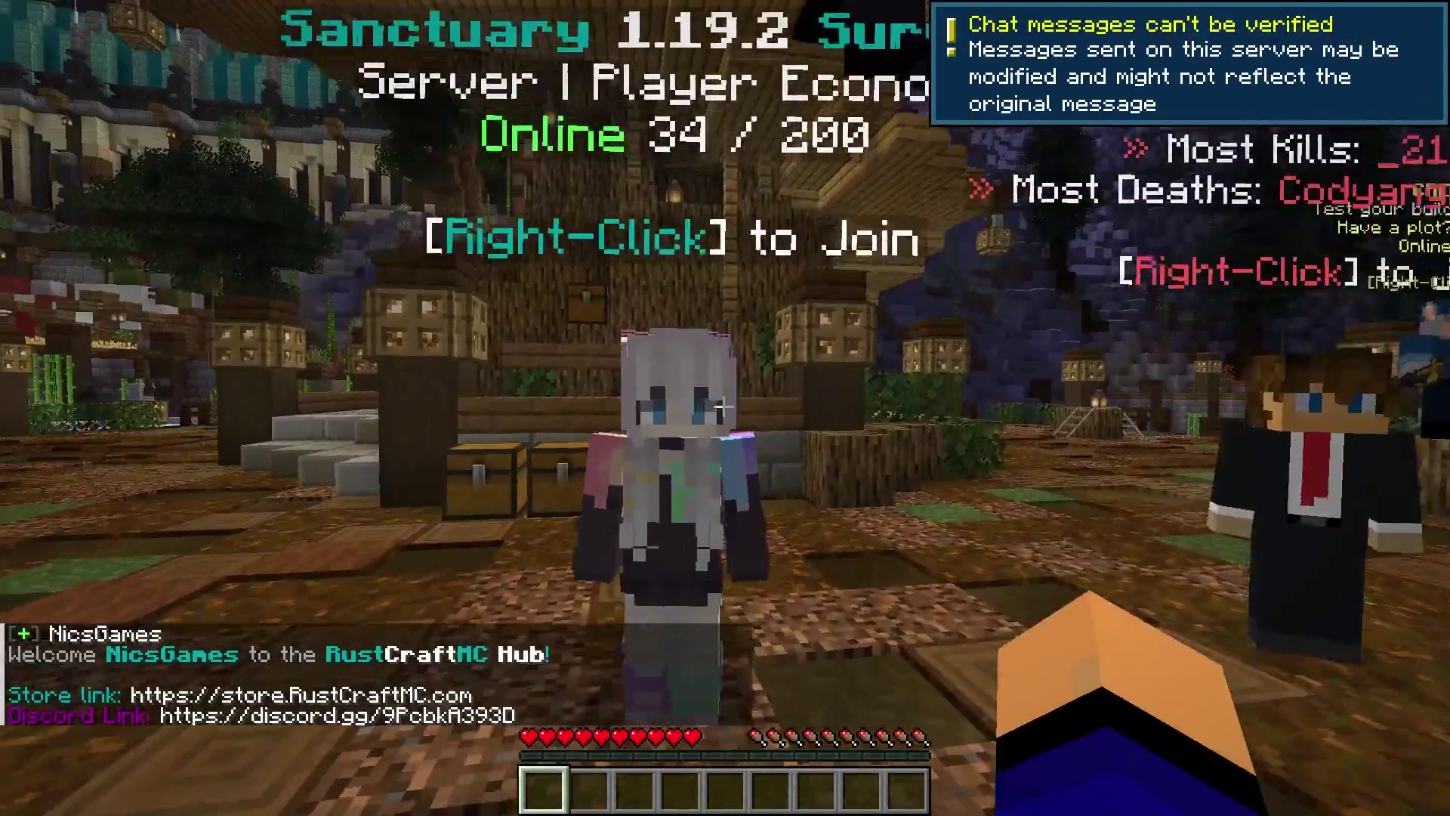
right_click(723, 408)
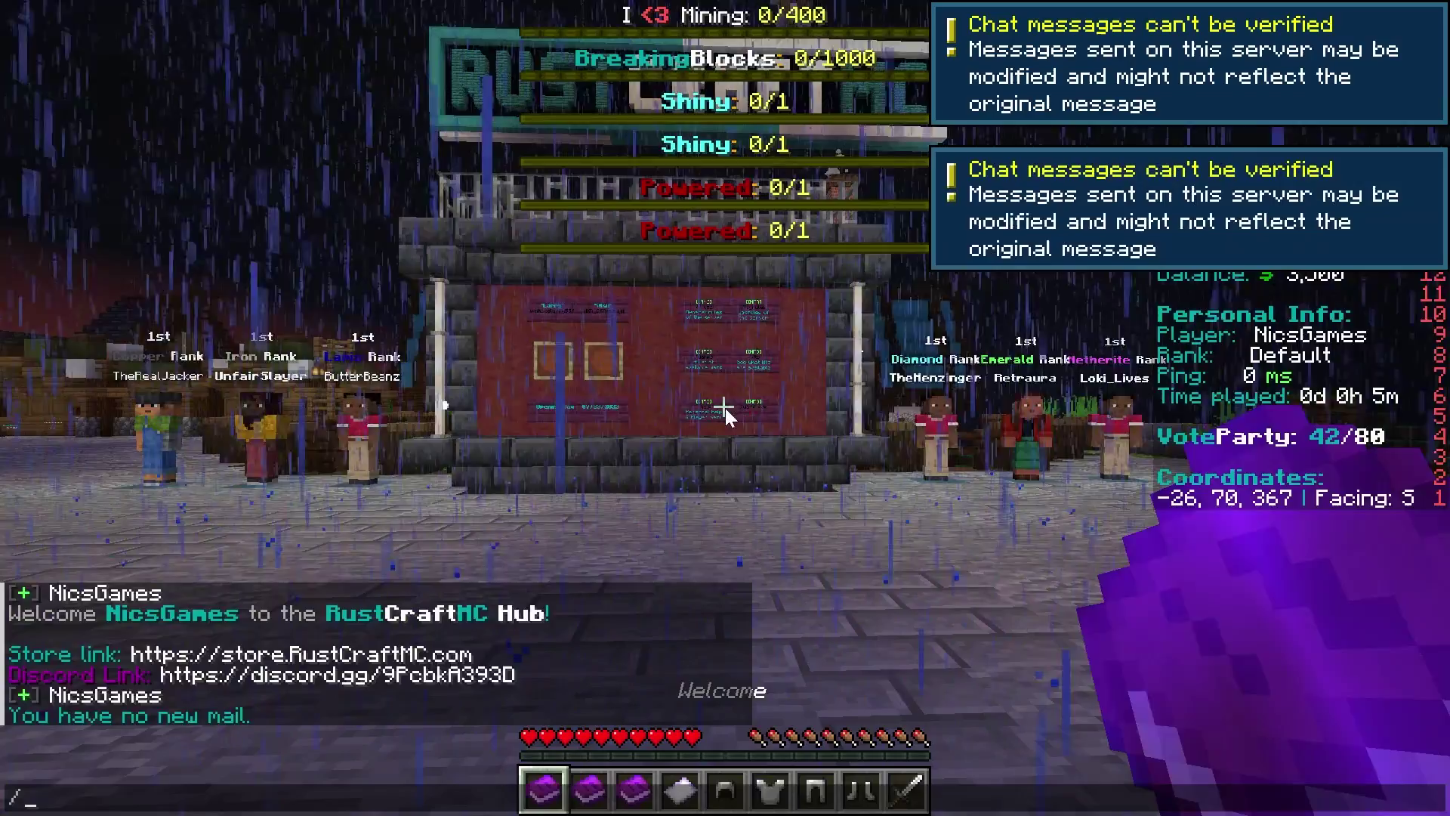
Return to the hub with /hub, then open the spawn menu with /spawn.
text(/hub)
key(Return)
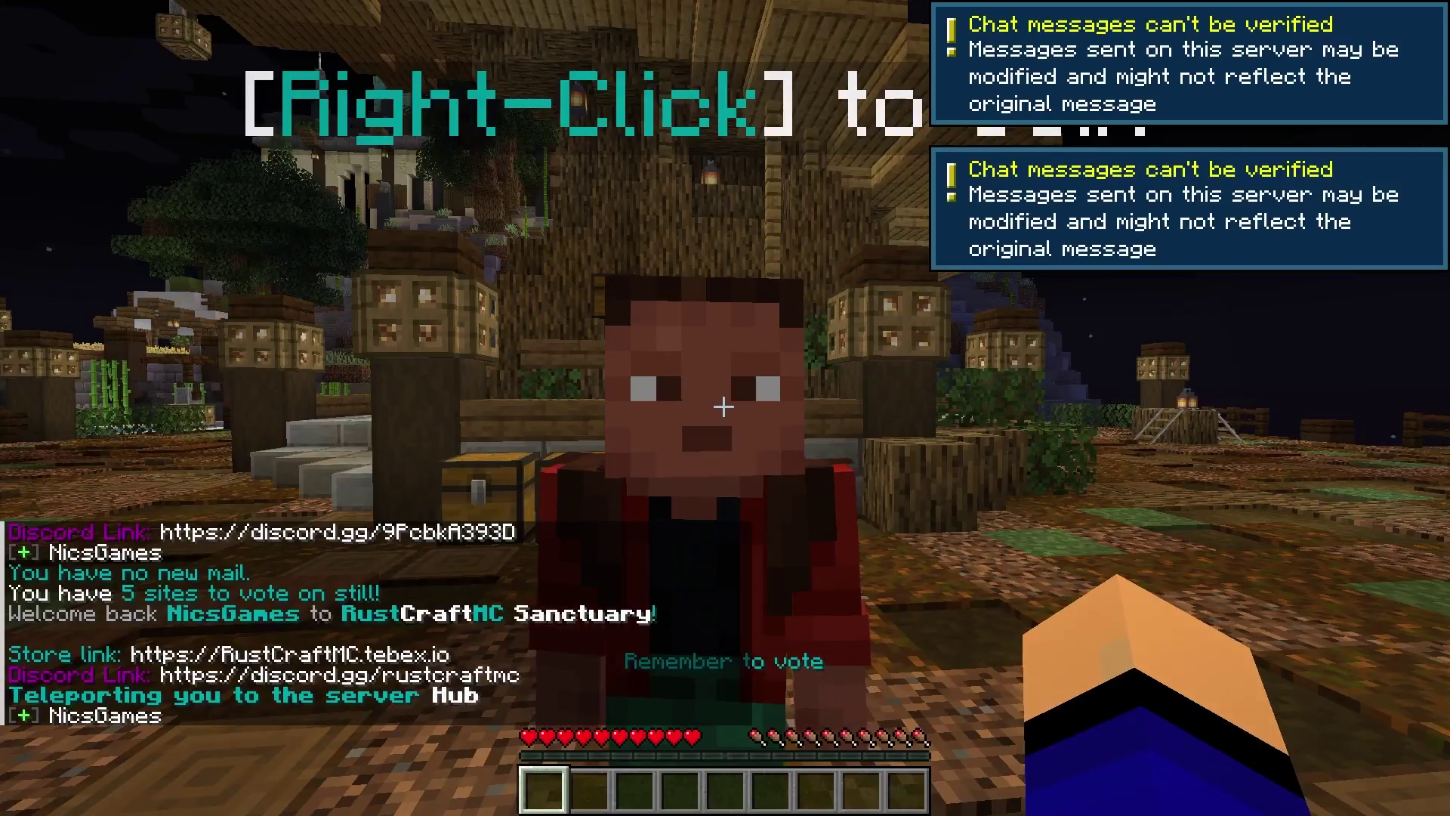
text(/spawn)
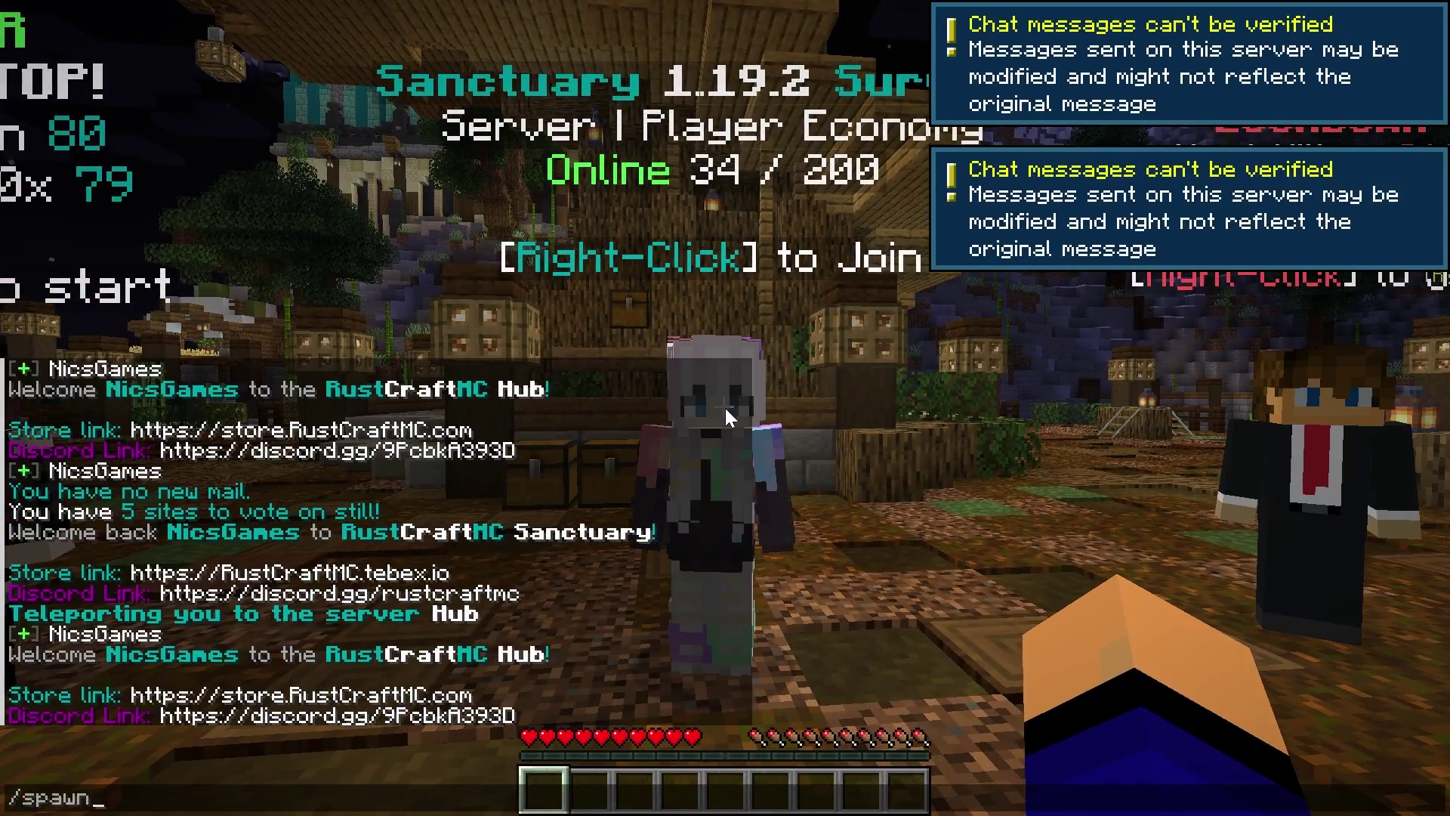
key(Return)
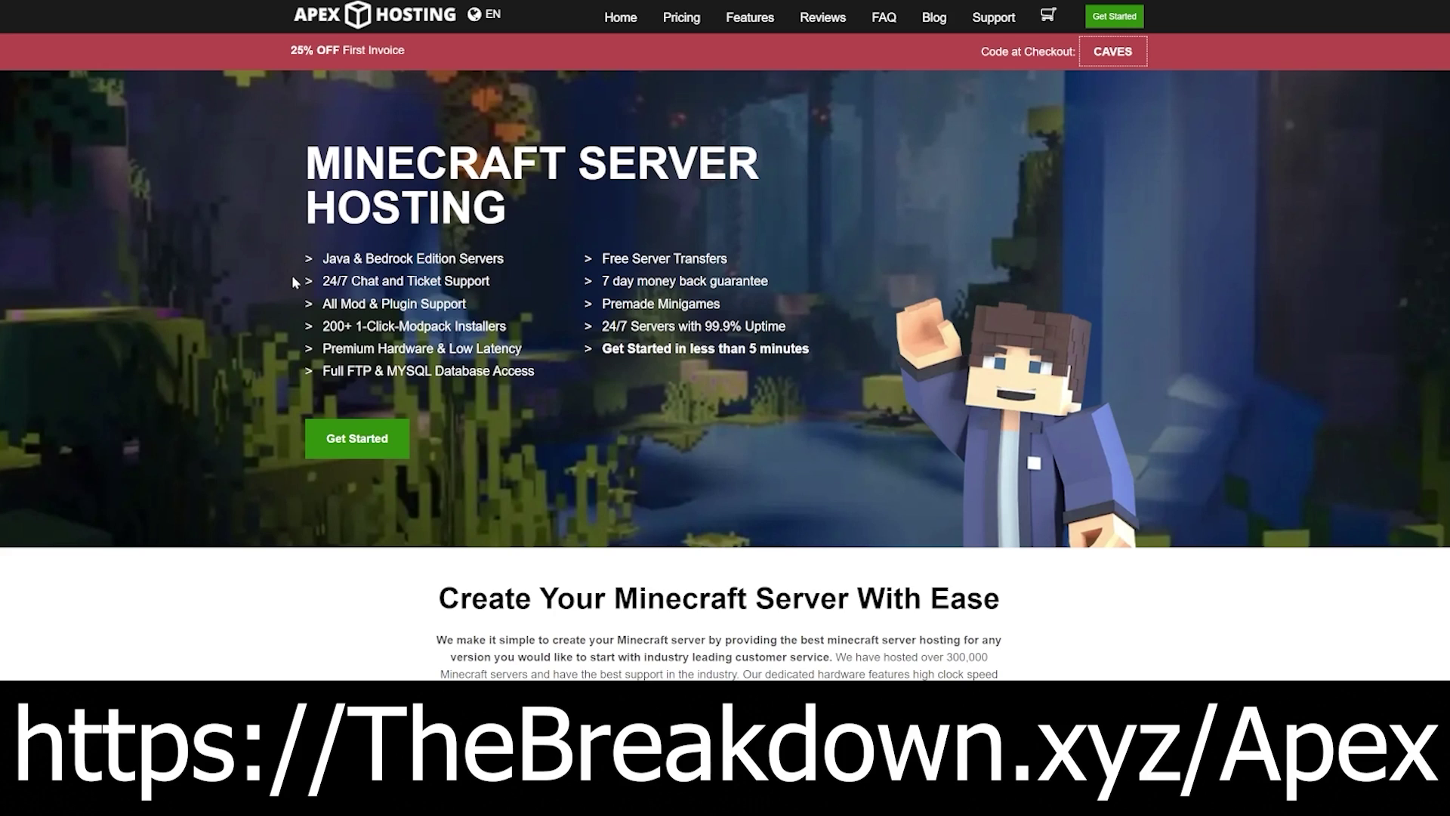
Highlight the '24/7 Chat and Ticket Support' and 'Get Started in less than 5 minutes' lines.
drag(322, 286, 523, 349)
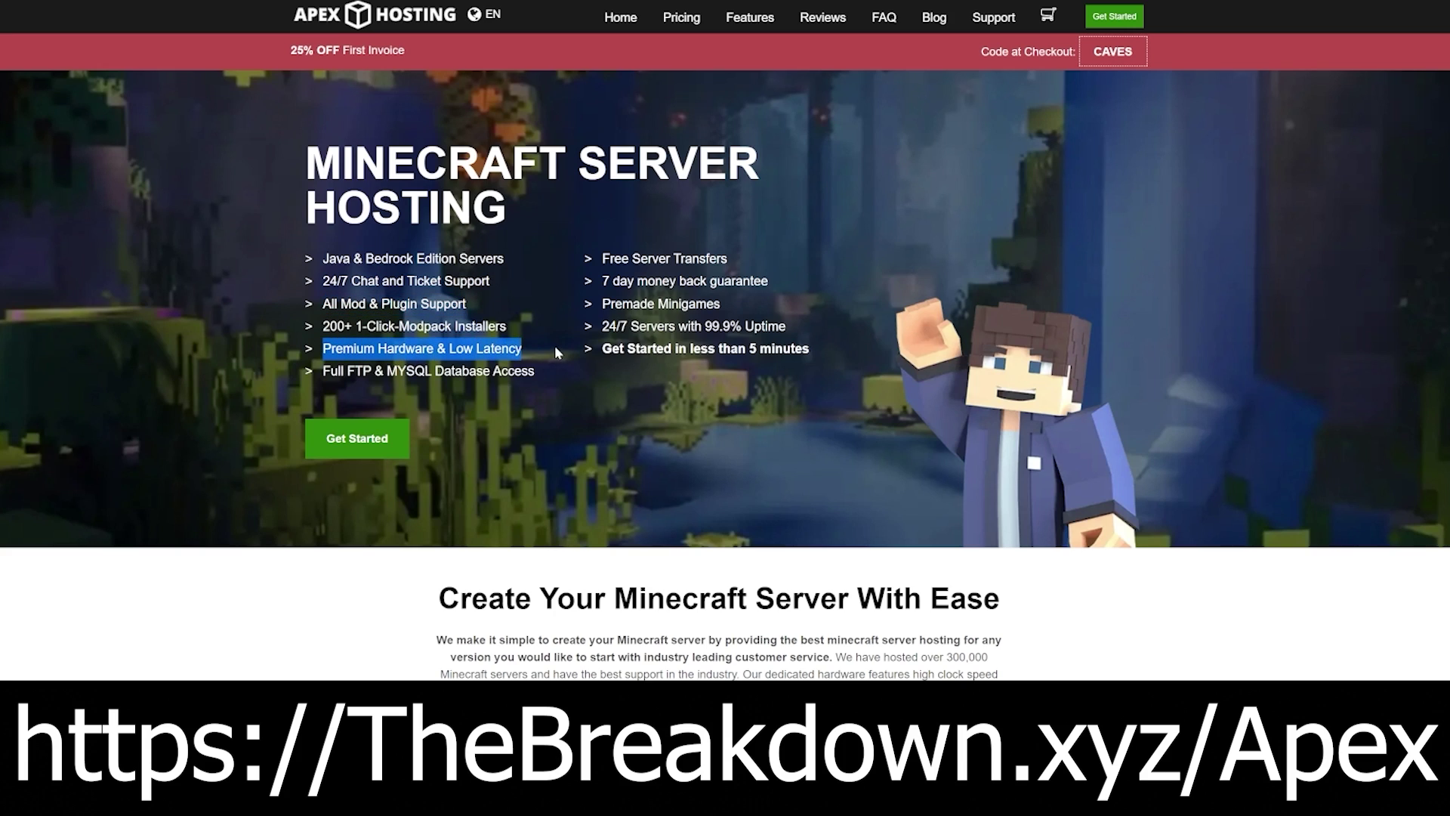
drag(602, 349, 809, 347)
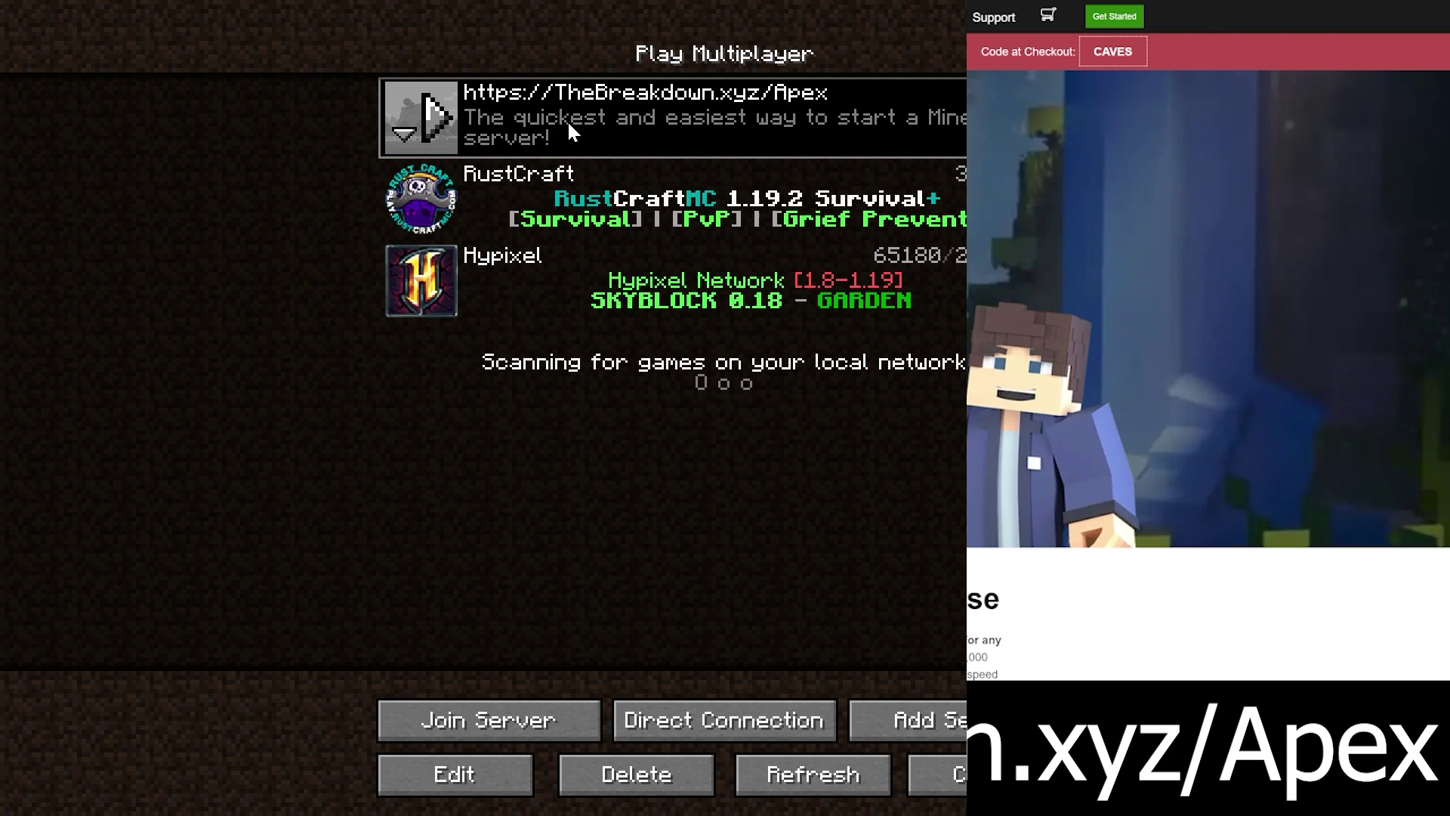